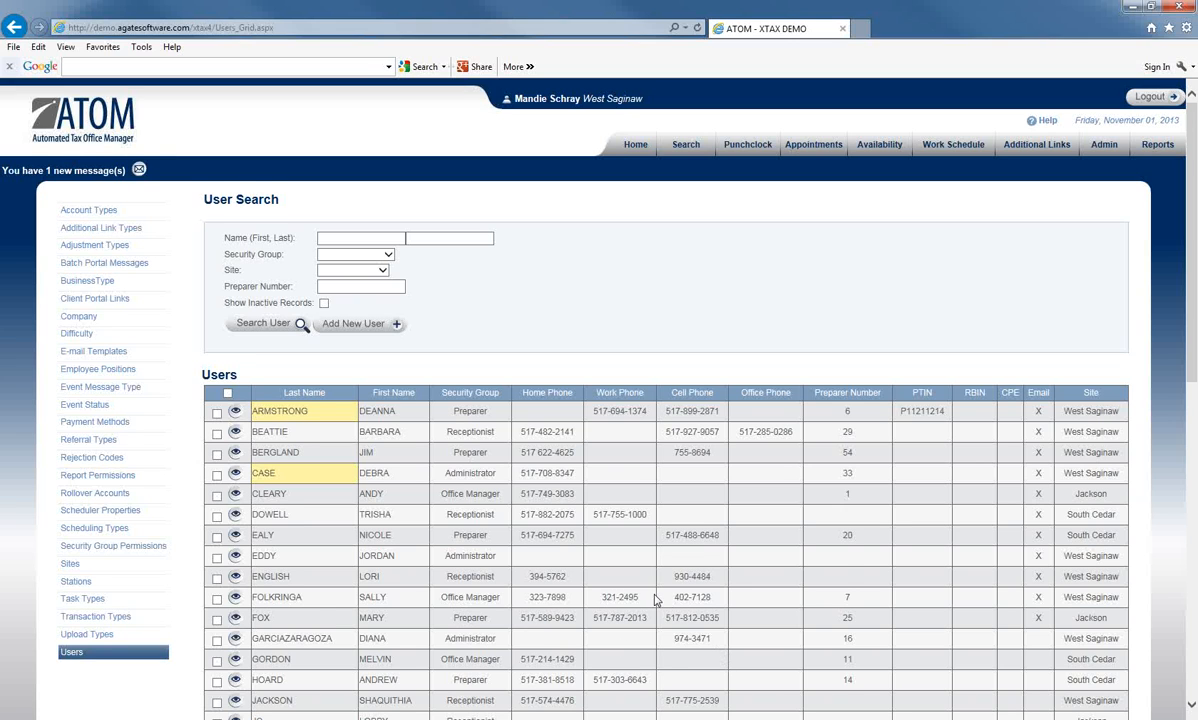
Step: Keep the current Windows colour scheme and stop the prompt from appearing again
{"action": "scroll", "coordinate": [610, 630], "scroll_direction": "down", "scroll_amount": 1}
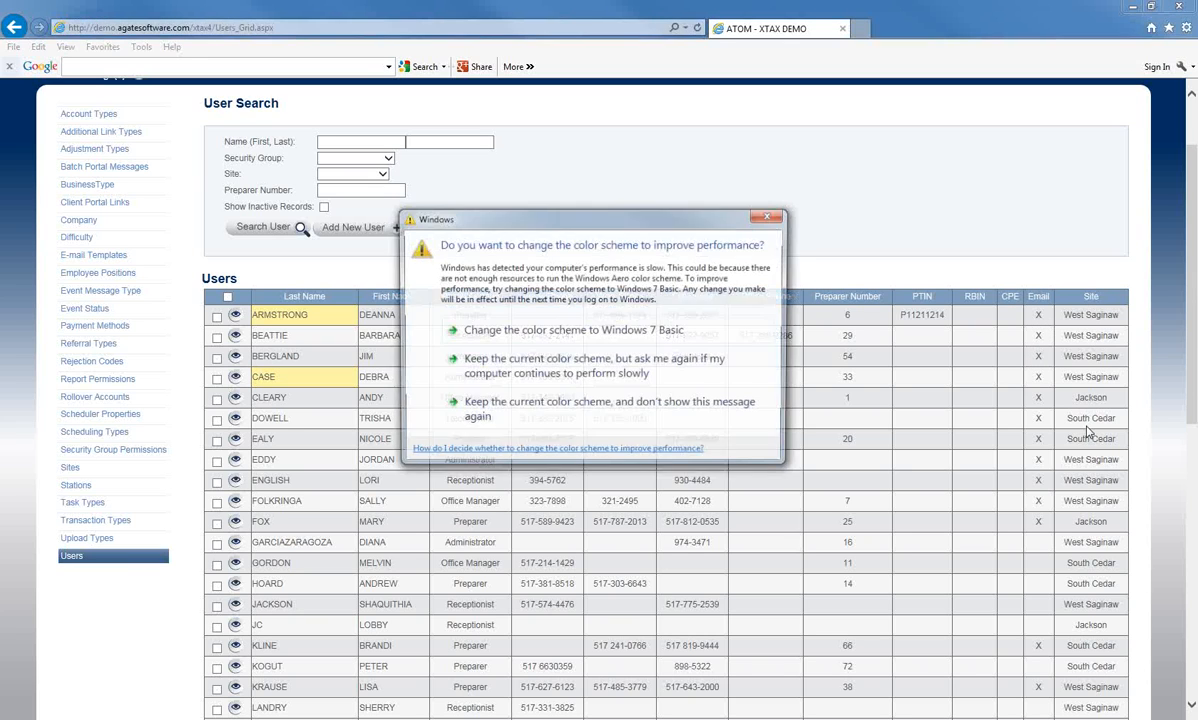
{"action": "left_click", "coordinate": [598, 410]}
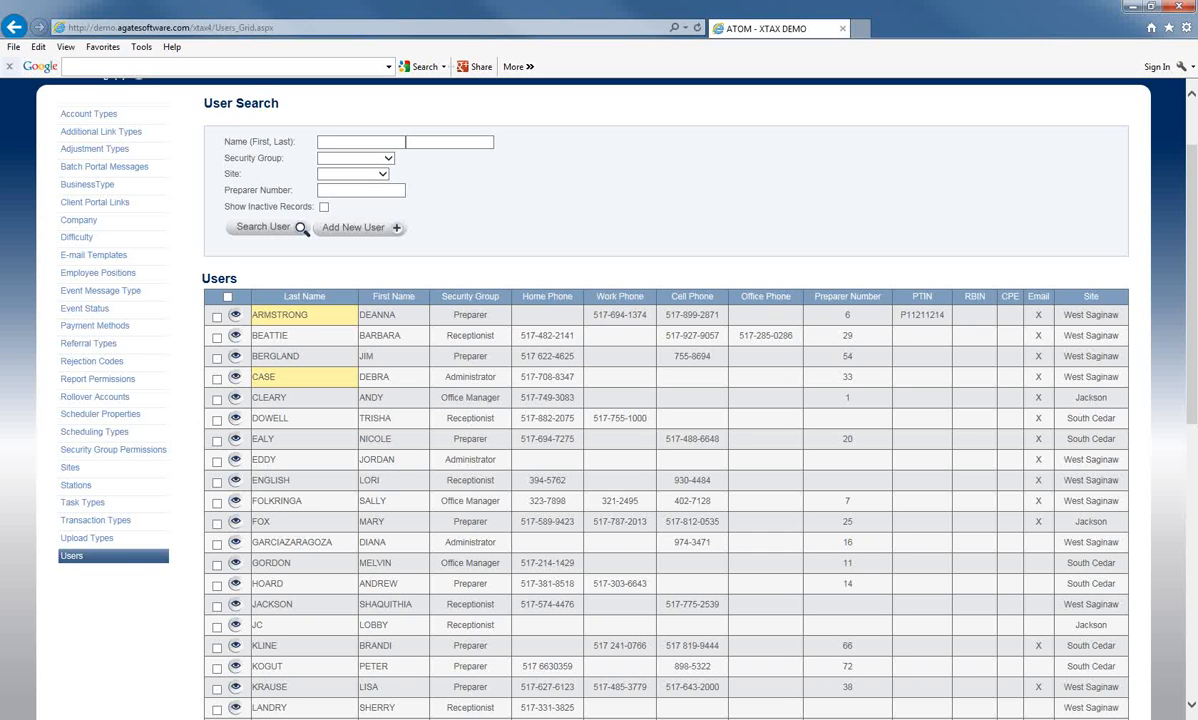
Step: Tick the header checkbox so every staff row from ARMSTRONG to WS is selected
{"action": "scroll", "coordinate": [393, 466], "scroll_direction": "down", "scroll_amount": 6}
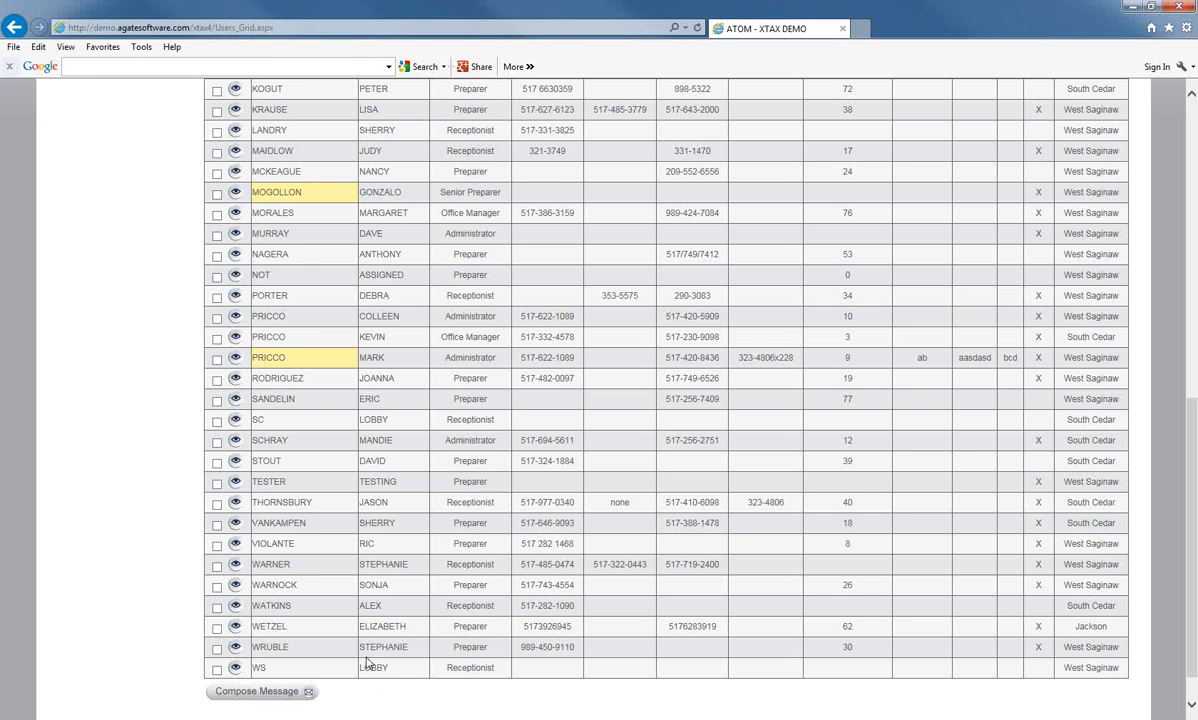
{"action": "scroll", "coordinate": [367, 660], "scroll_direction": "up", "scroll_amount": 1}
{"action": "scroll", "coordinate": [360, 640], "scroll_direction": "up", "scroll_amount": 4}
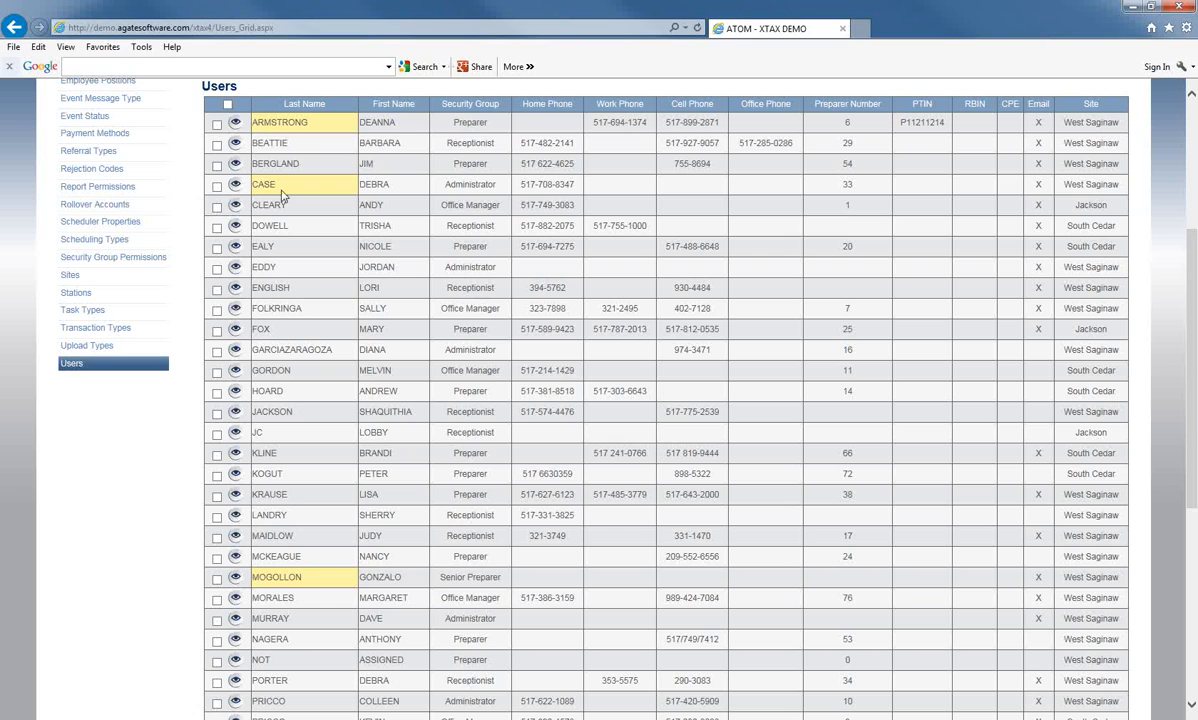
{"action": "left_click", "coordinate": [228, 107]}
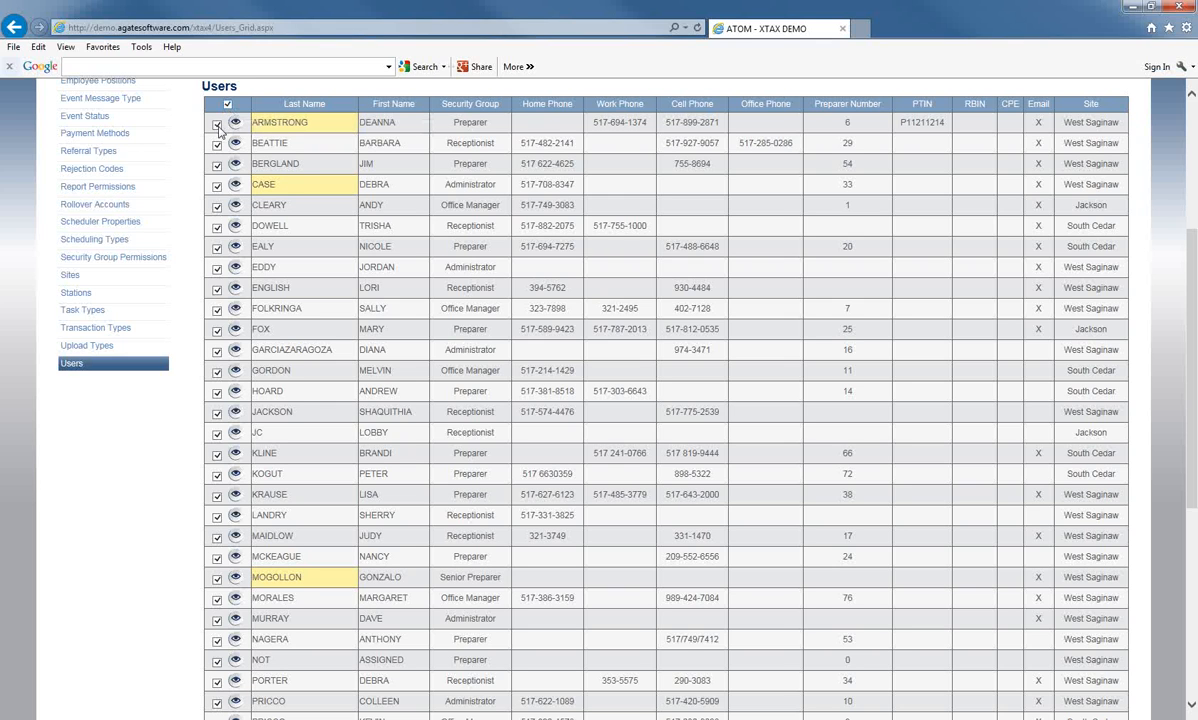
{"action": "scroll", "coordinate": [425, 325], "scroll_direction": "down", "scroll_amount": 4}
{"action": "scroll", "coordinate": [432, 333], "scroll_direction": "down", "scroll_amount": 1}
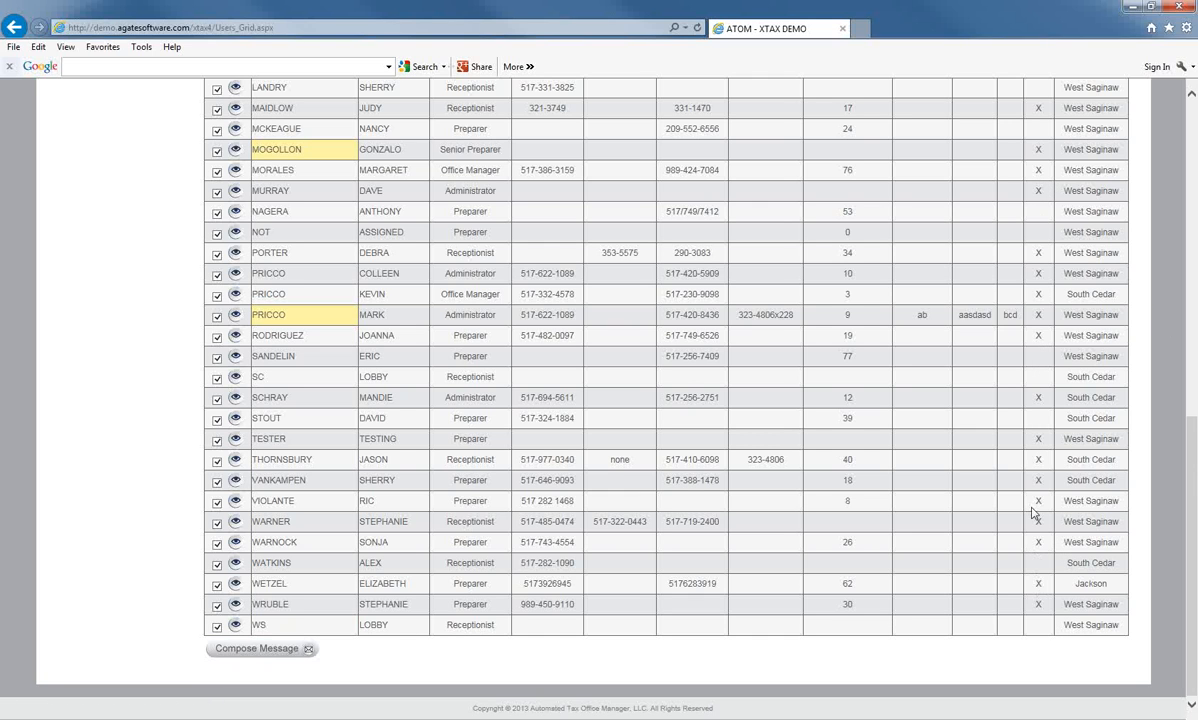
{"action": "scroll", "coordinate": [1037, 381], "scroll_direction": "up", "scroll_amount": 5}
{"action": "scroll", "coordinate": [1037, 381], "scroll_direction": "down", "scroll_amount": 1}
{"action": "scroll", "coordinate": [1037, 381], "scroll_direction": "up", "scroll_amount": 3}
{"action": "scroll", "coordinate": [1037, 381], "scroll_direction": "down", "scroll_amount": 1}
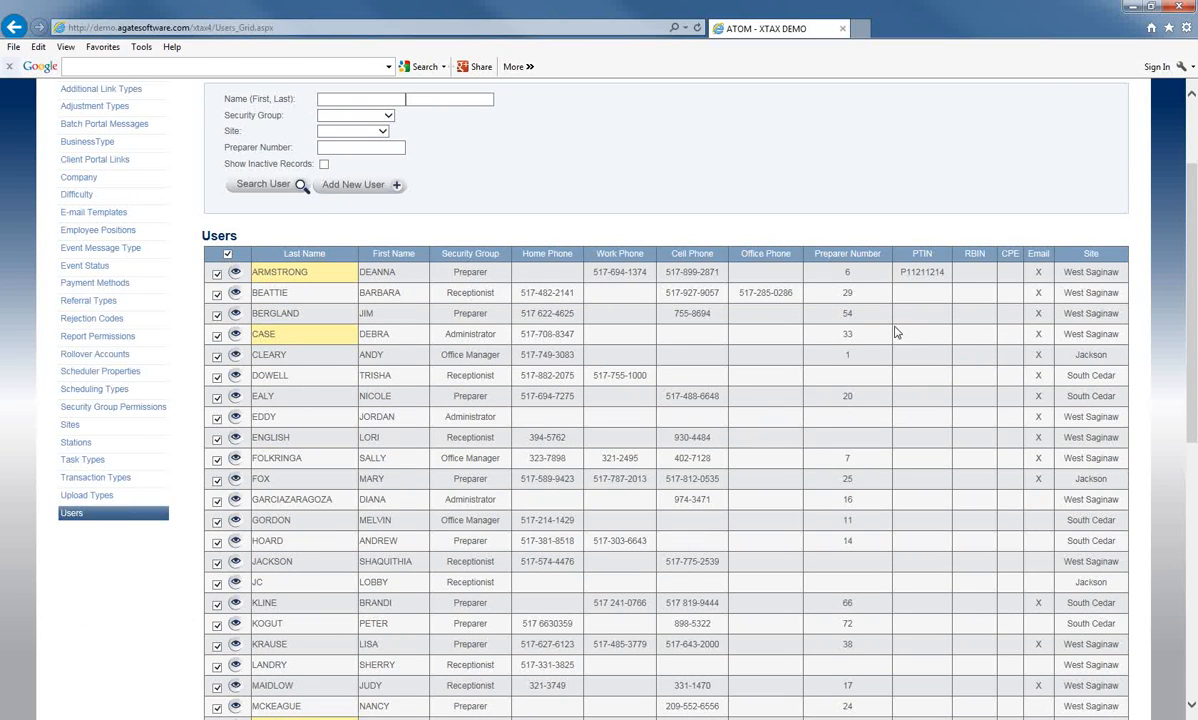
Step: Search users with Show Inactive Records checked and browse the inactive staff listed
{"action": "scroll", "coordinate": [620, 245], "scroll_direction": "up", "scroll_amount": 1}
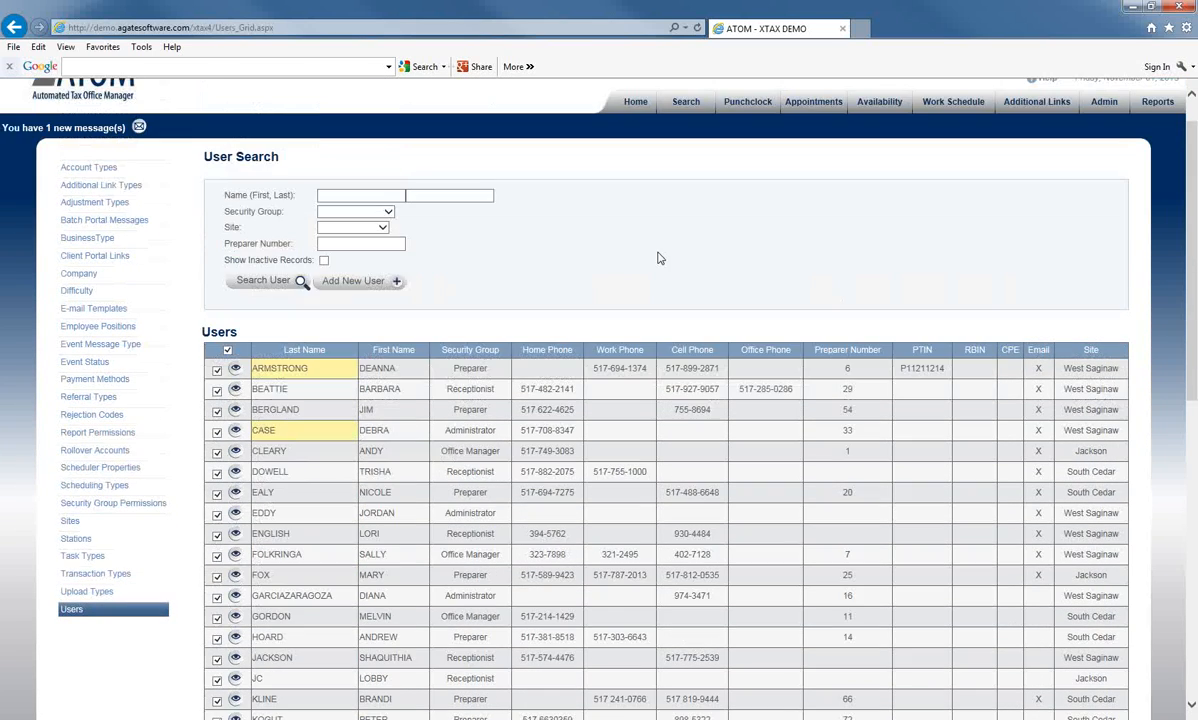
{"action": "left_click", "coordinate": [324, 261]}
{"action": "left_click", "coordinate": [265, 285]}
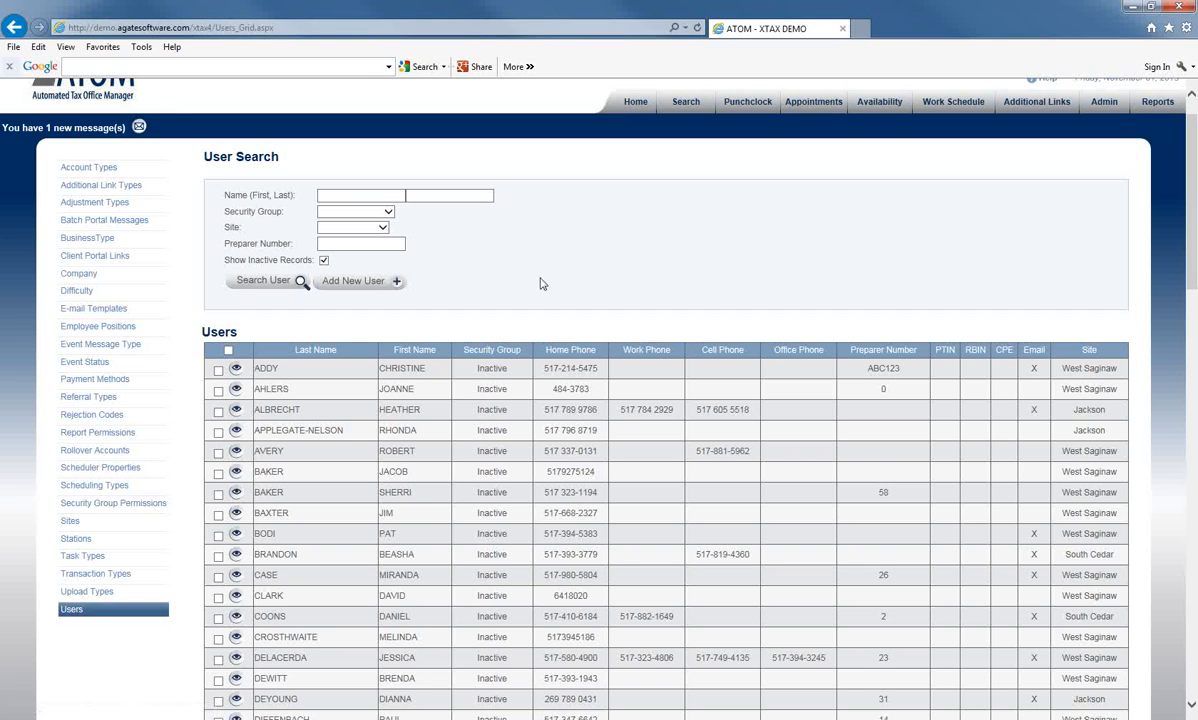
{"action": "scroll", "coordinate": [664, 387], "scroll_direction": "down", "scroll_amount": 2}
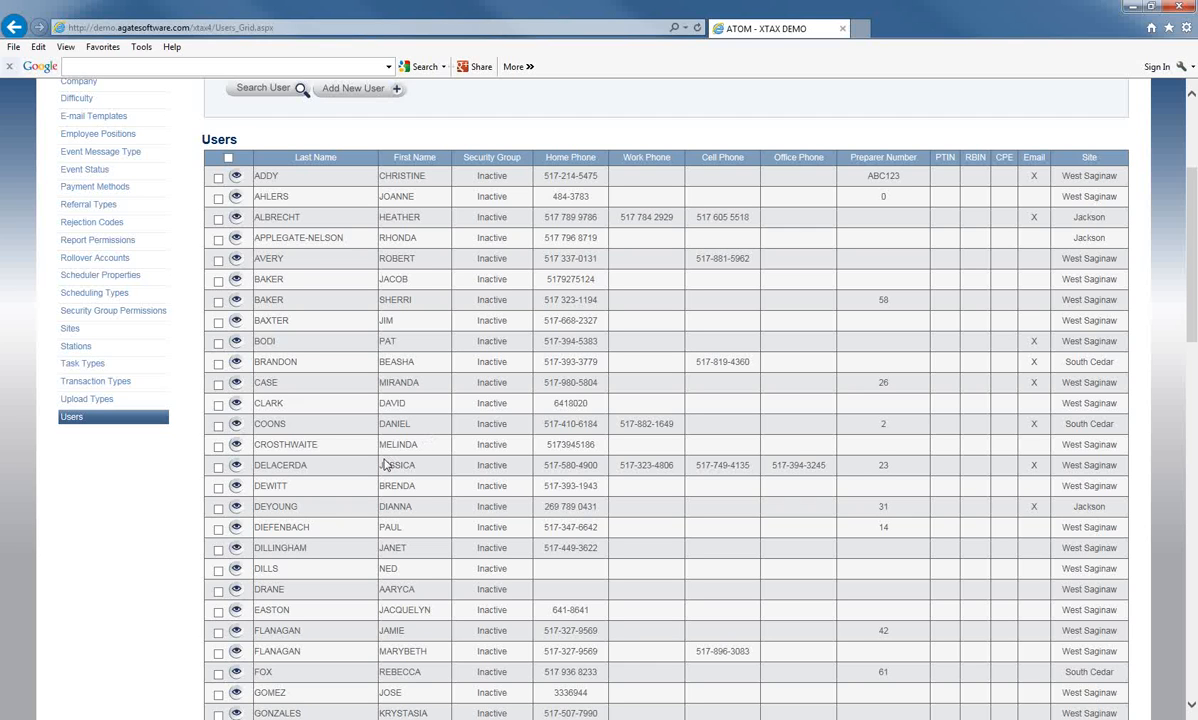
{"action": "scroll", "coordinate": [385, 465], "scroll_direction": "up", "scroll_amount": 2}
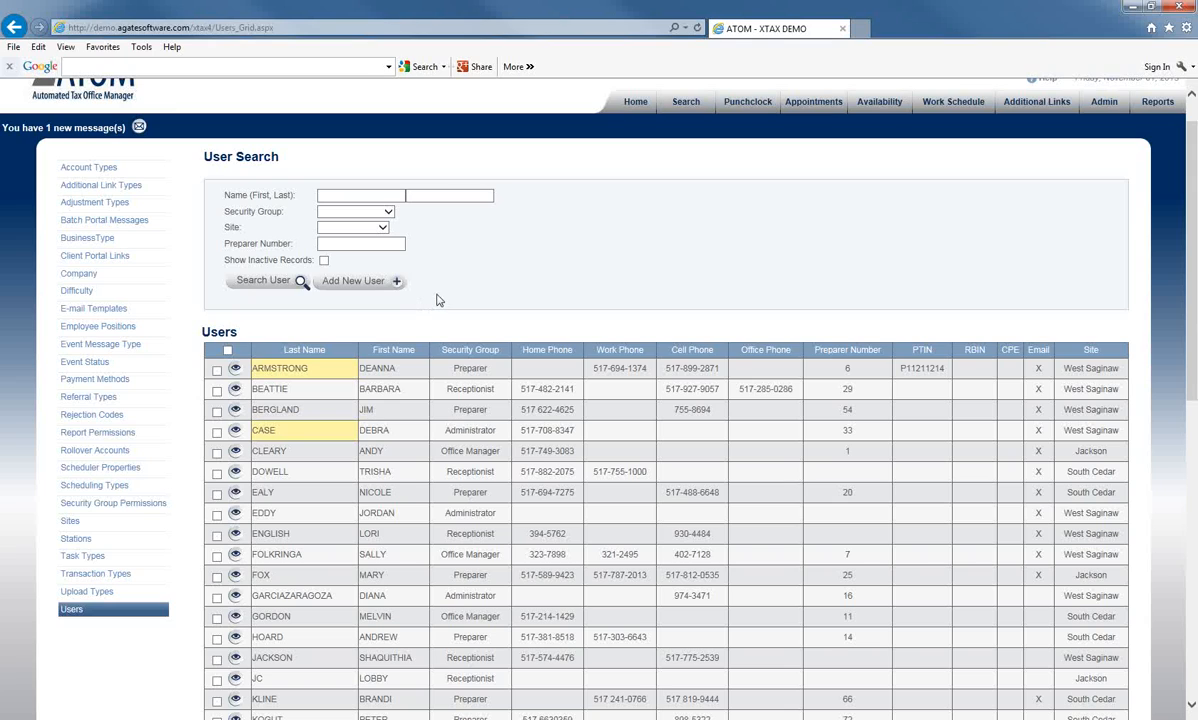
Step: Add a new user and fill in the employee's first and last name fields
{"action": "left_click", "coordinate": [376, 285]}
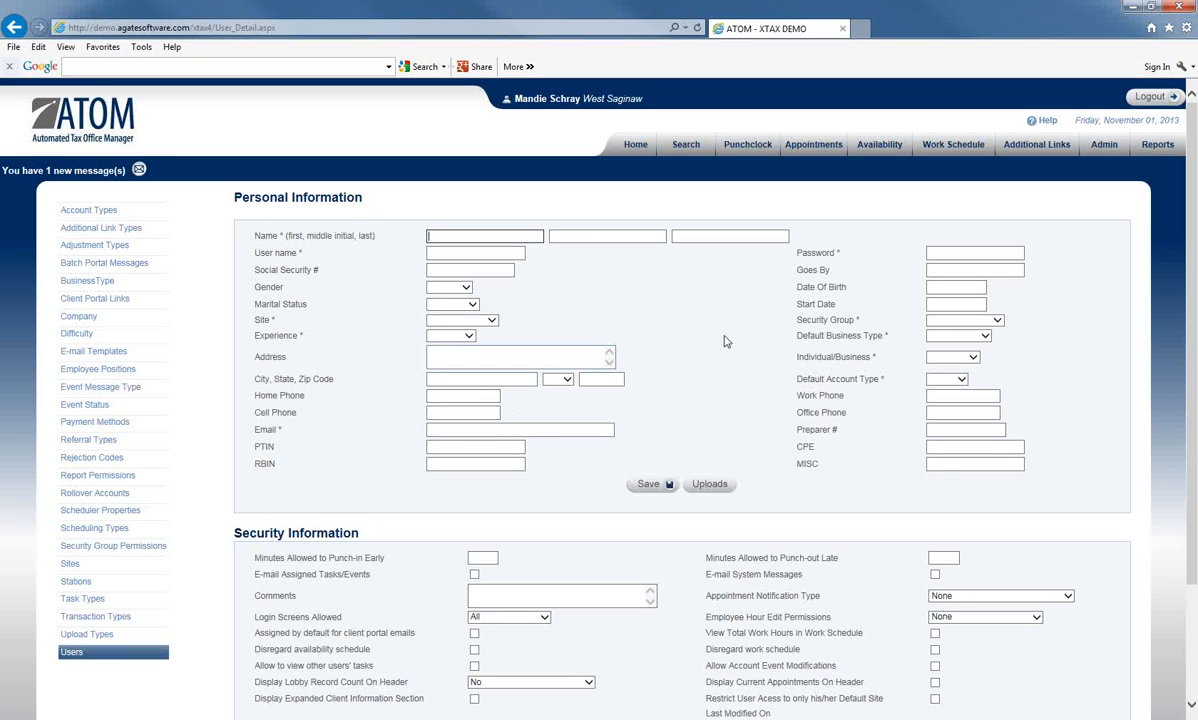
{"action": "left_click", "coordinate": [492, 237]}
{"action": "type", "text": "peter"}
{"action": "key", "text": "Tab"}
{"action": "key", "text": "Tab"}
{"action": "type", "text": "test"}
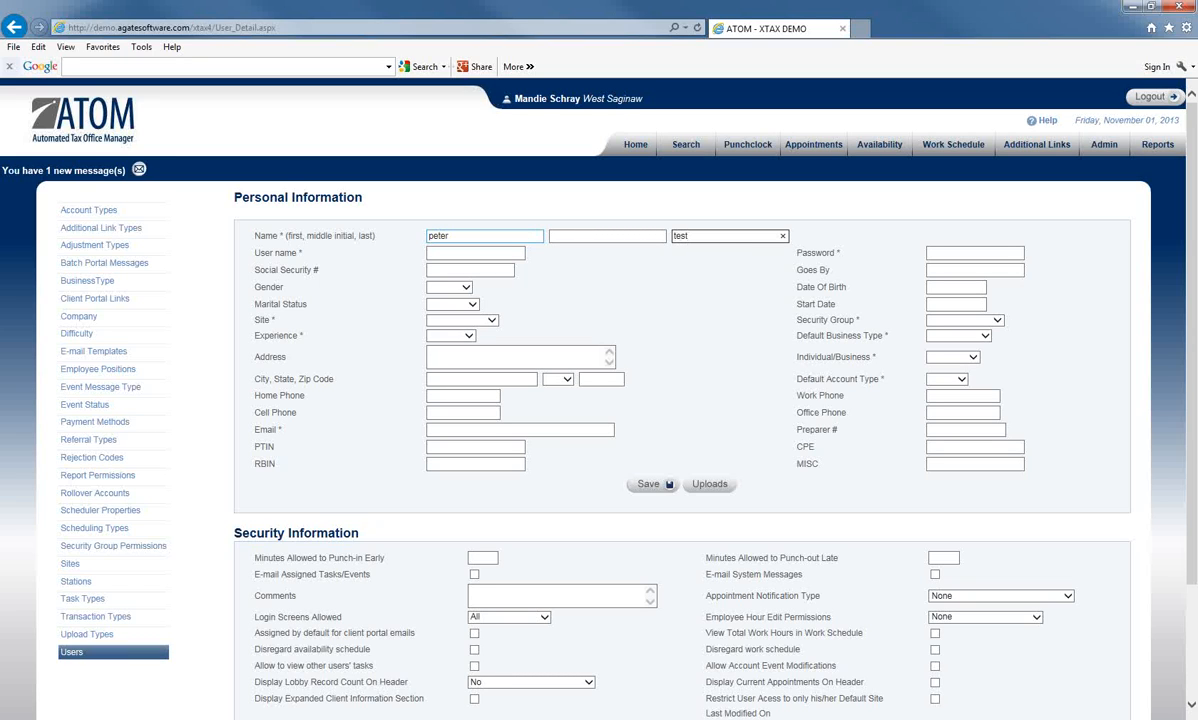
{"action": "key", "text": "Tab"}
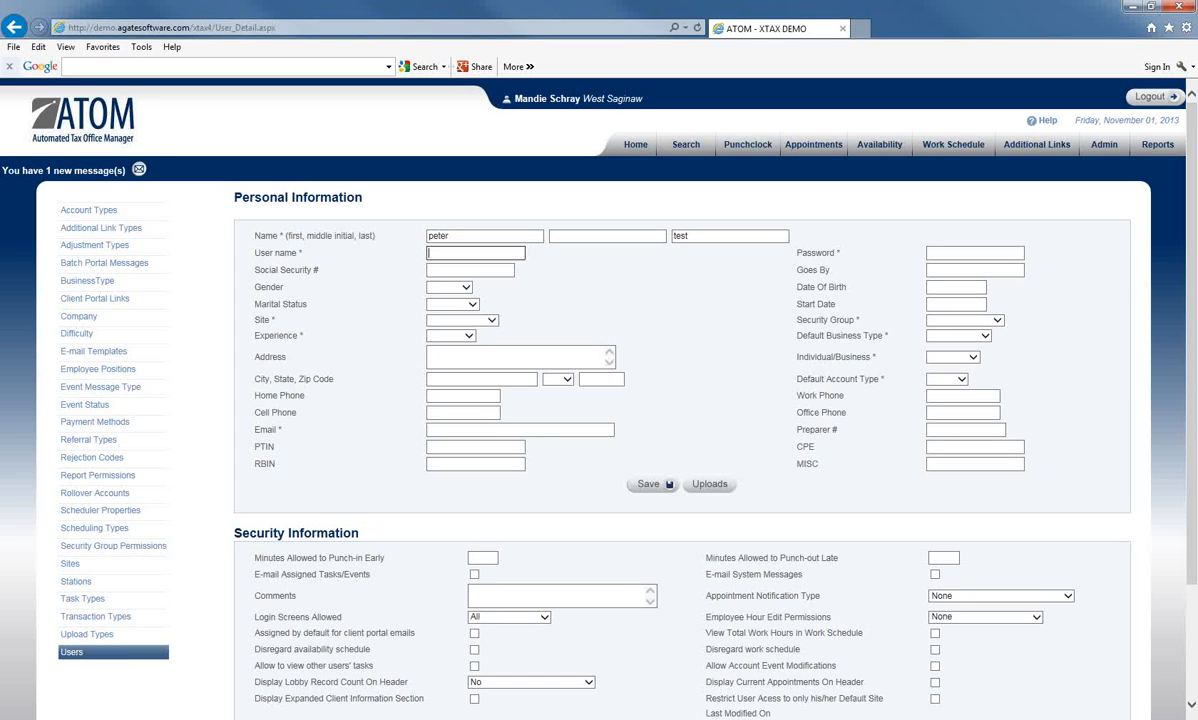
Step: Enter user name 'pt' and type a password for the new user
{"action": "key", "text": "Tab"}
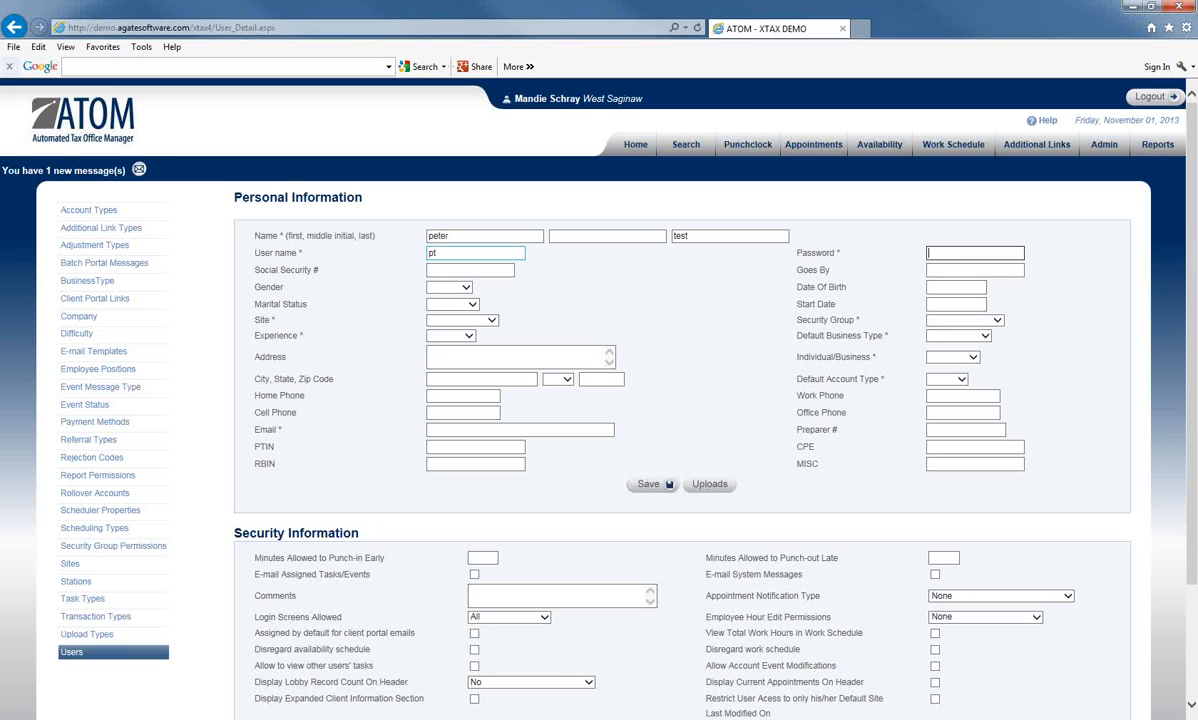
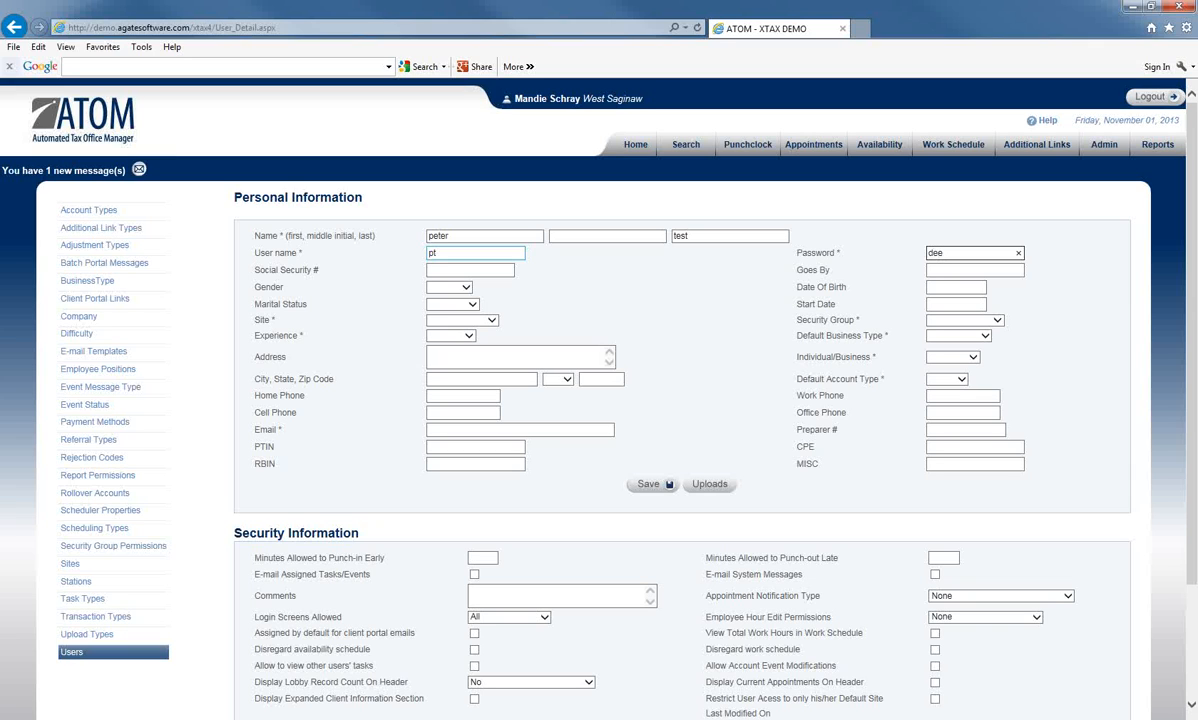
Step: Try saving, then replace the rejected password with a longer mixed-character password
{"action": "left_click", "coordinate": [648, 484]}
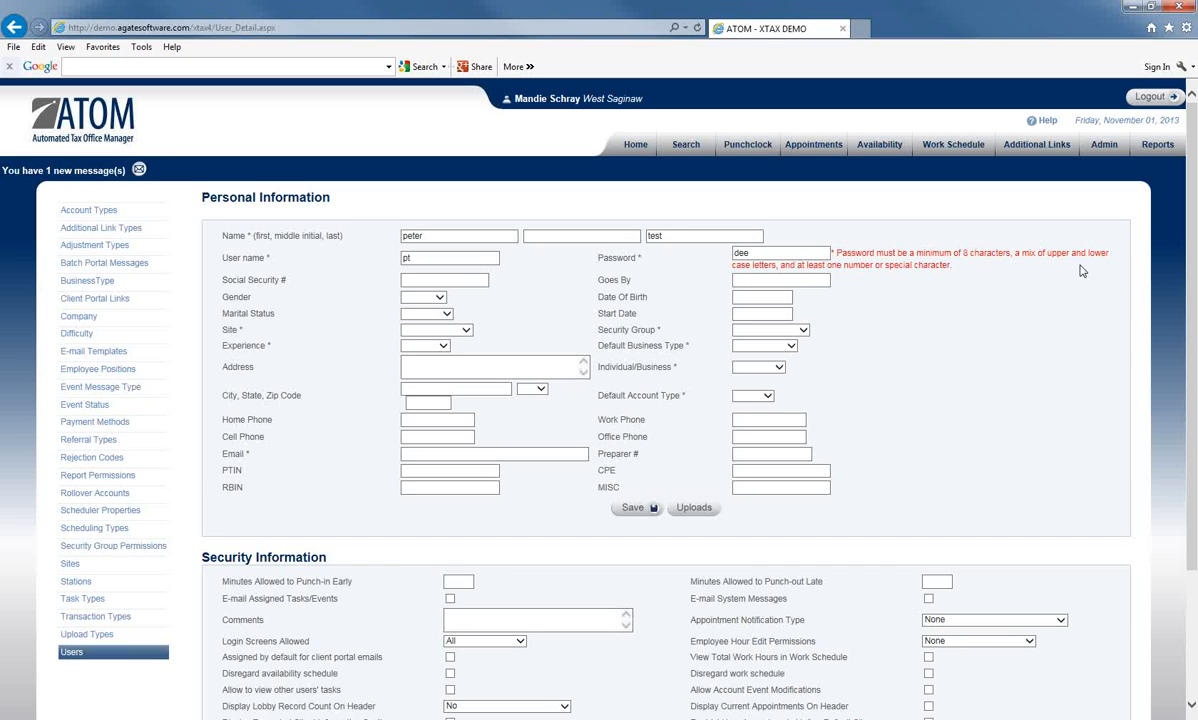
{"action": "key", "text": "Tab"}
{"action": "key", "text": "shift+Tab"}
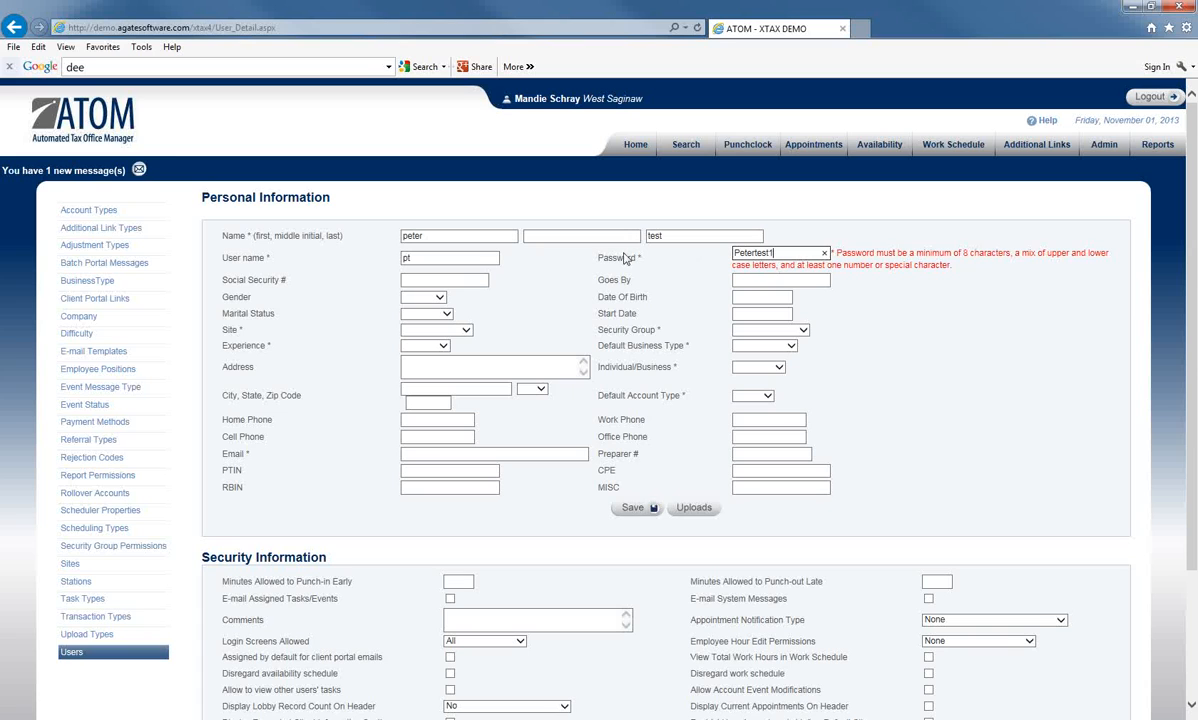
{"action": "left_click", "coordinate": [444, 283]}
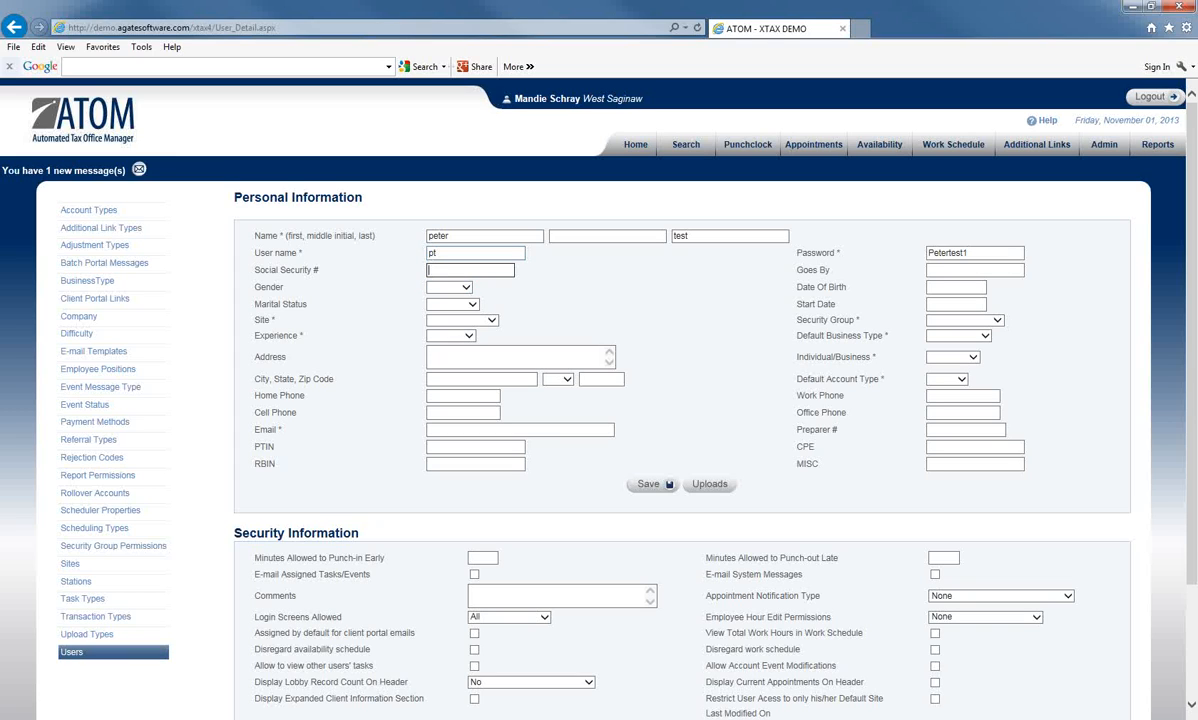
Step: Set gender to Male, enter the date of birth, and set marital status to Married
{"action": "left_click", "coordinate": [930, 270]}
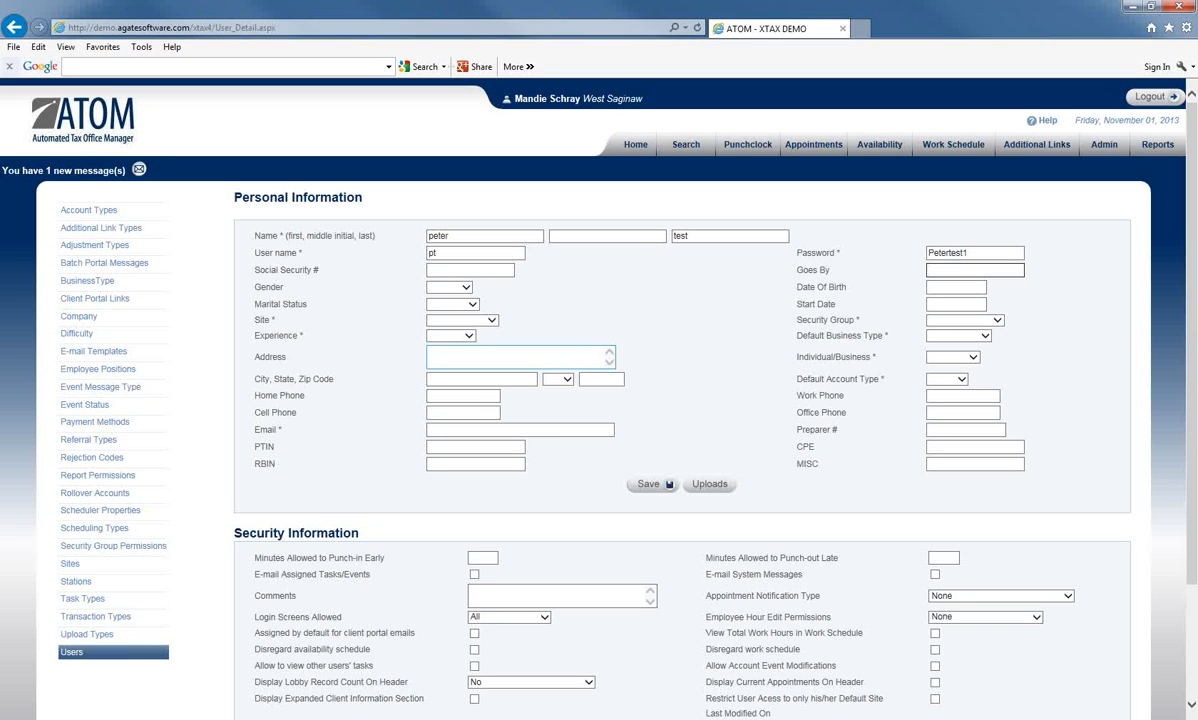
{"action": "left_click", "coordinate": [460, 287]}
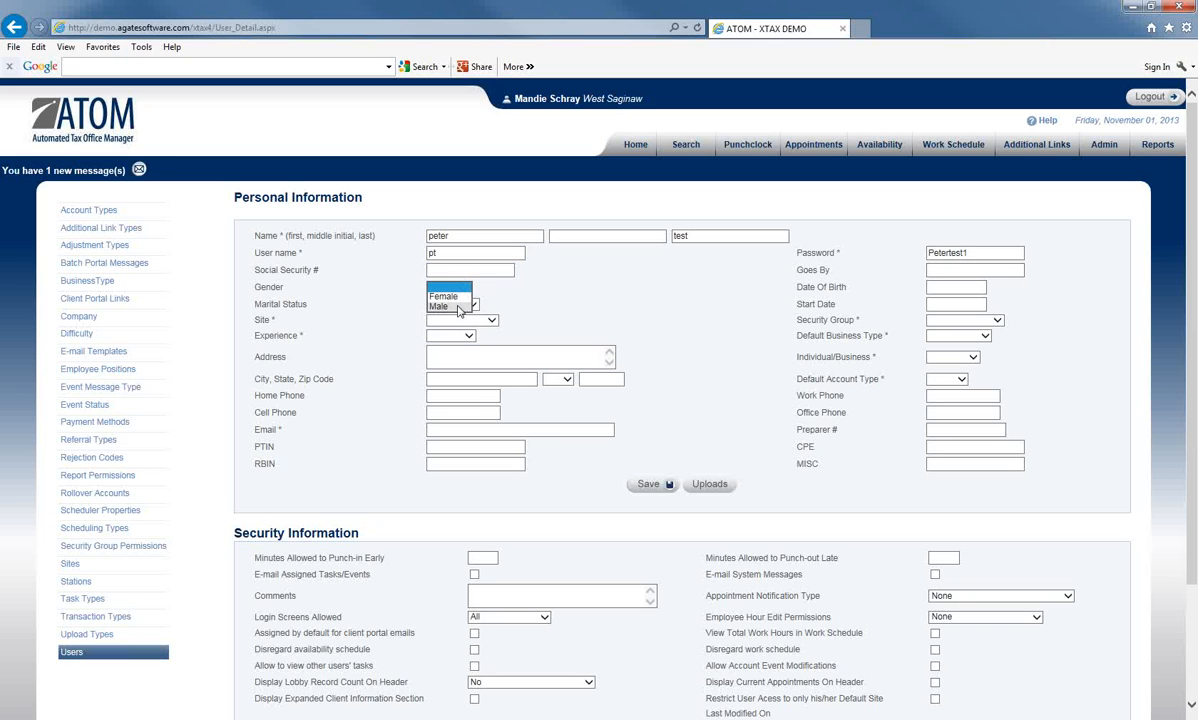
{"action": "left_click", "coordinate": [457, 310]}
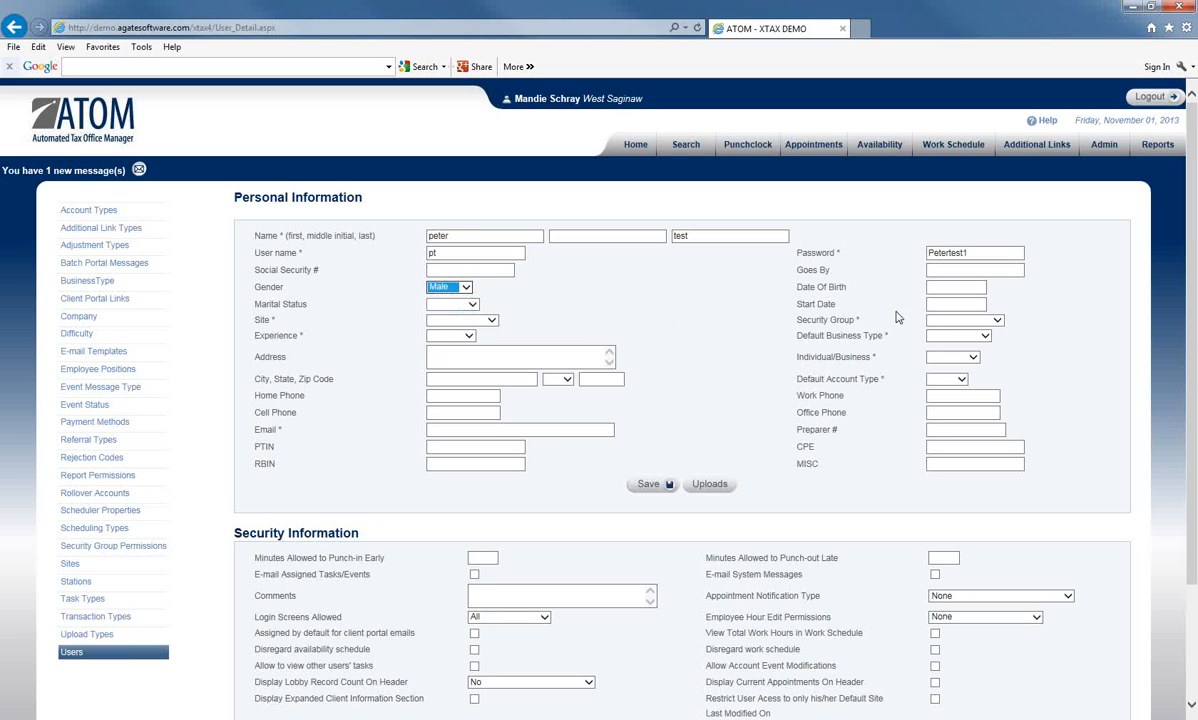
{"action": "left_click", "coordinate": [950, 287]}
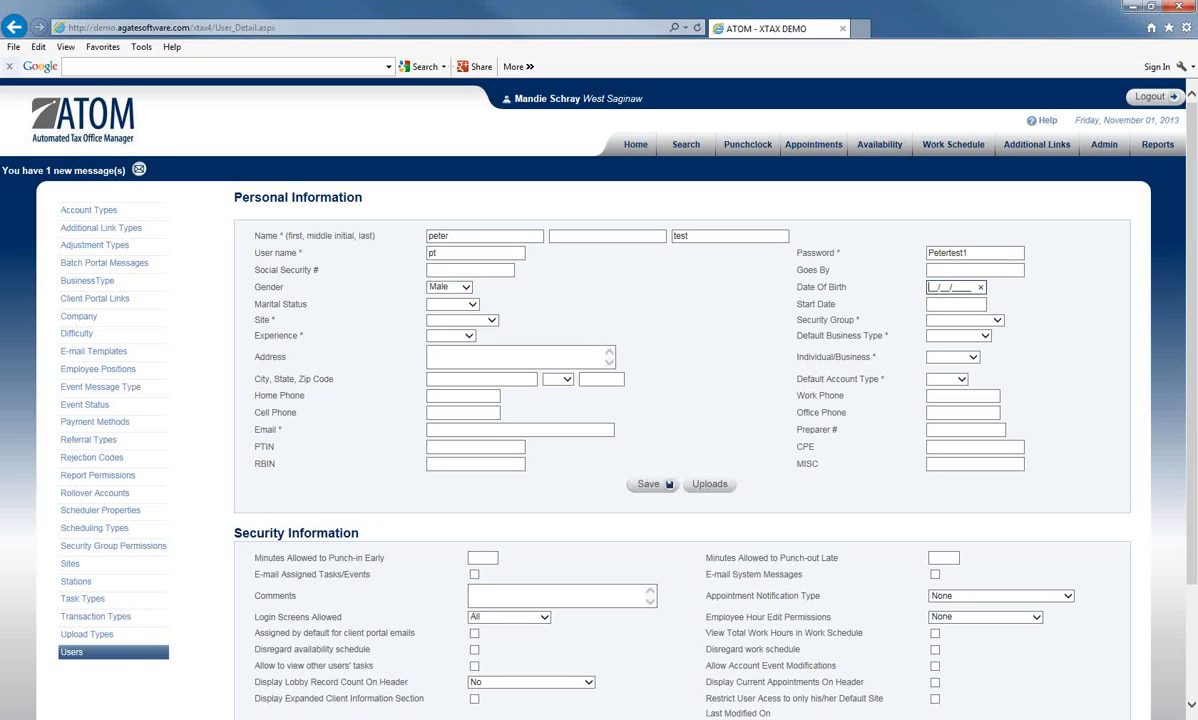
{"action": "type", "text": "01011972"}
{"action": "left_click", "coordinate": [474, 304]}
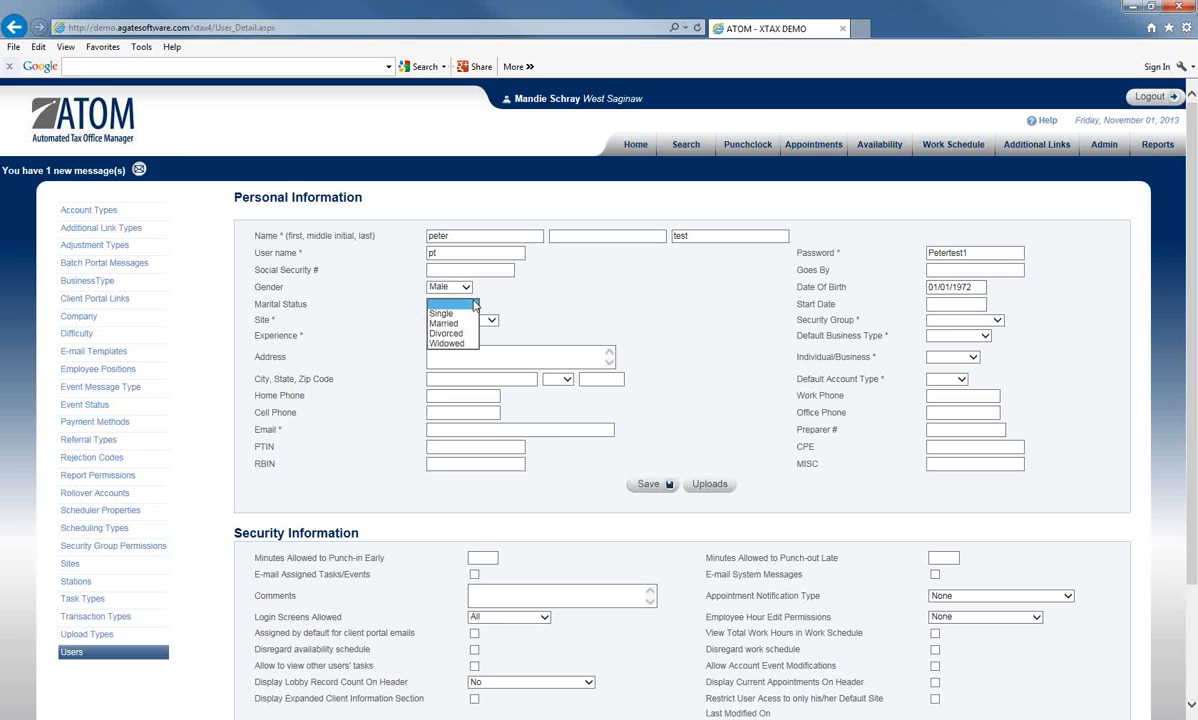
{"action": "left_click", "coordinate": [444, 323]}
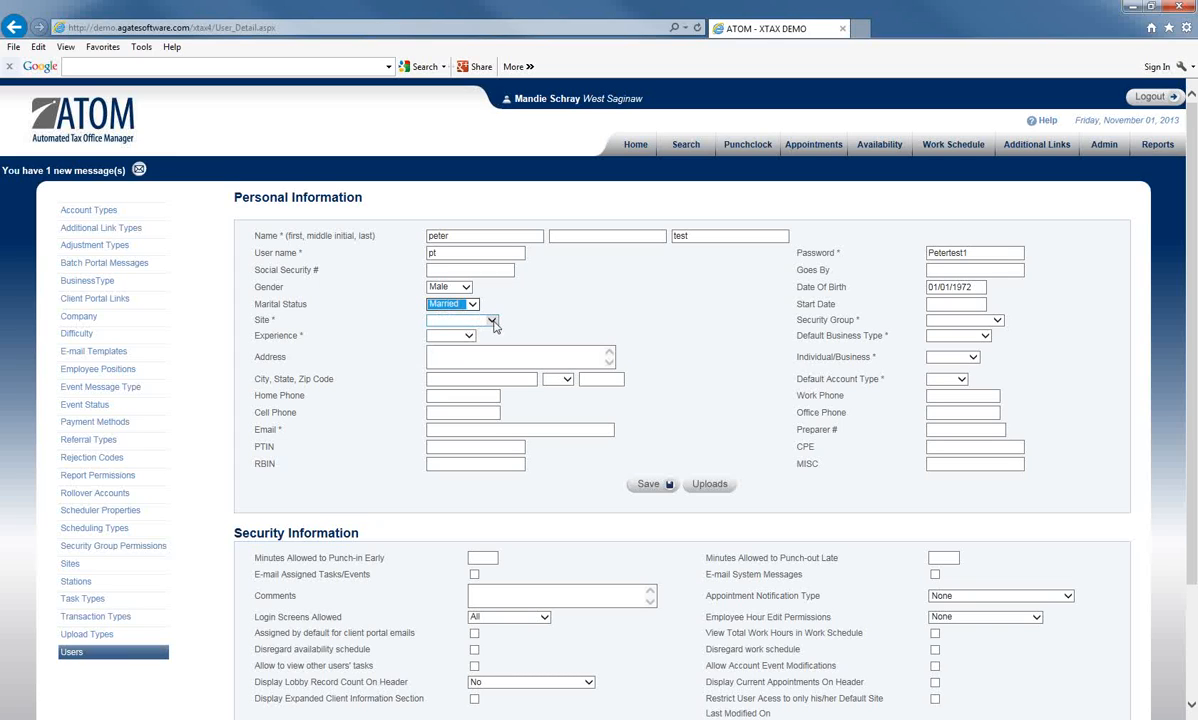
Step: Assign the user to the South Cedar site as a Preparer with ** experience
{"action": "left_click", "coordinate": [491, 322]}
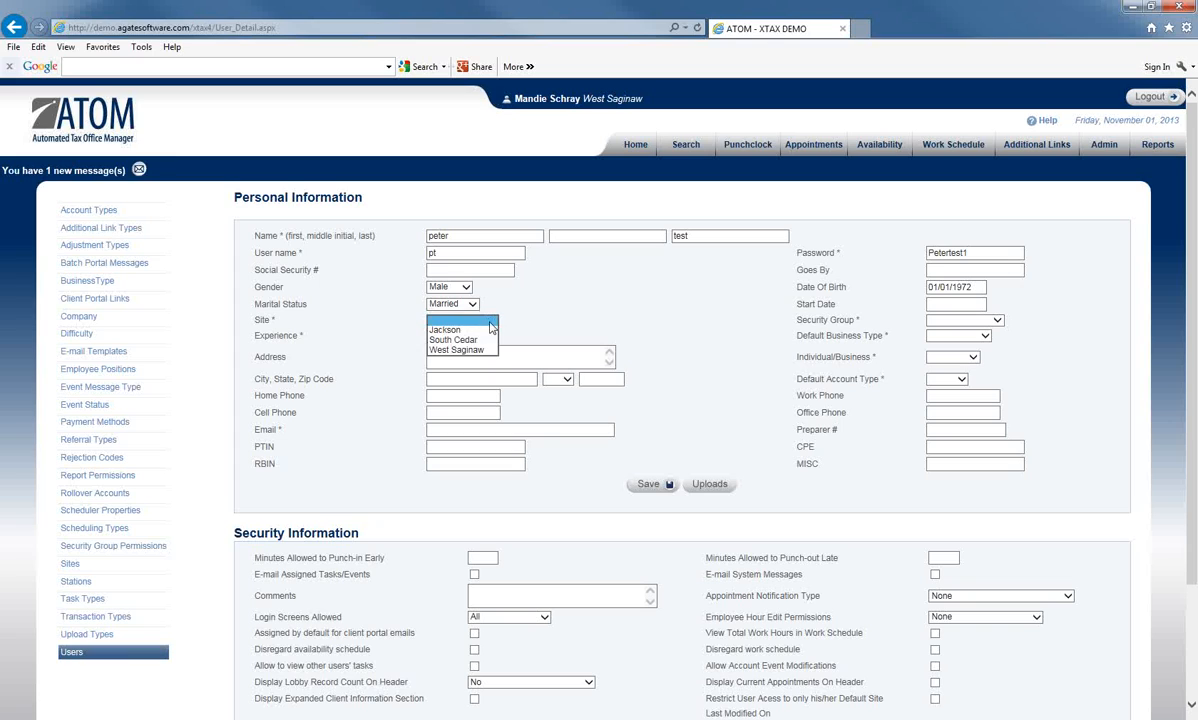
{"action": "left_click", "coordinate": [466, 340]}
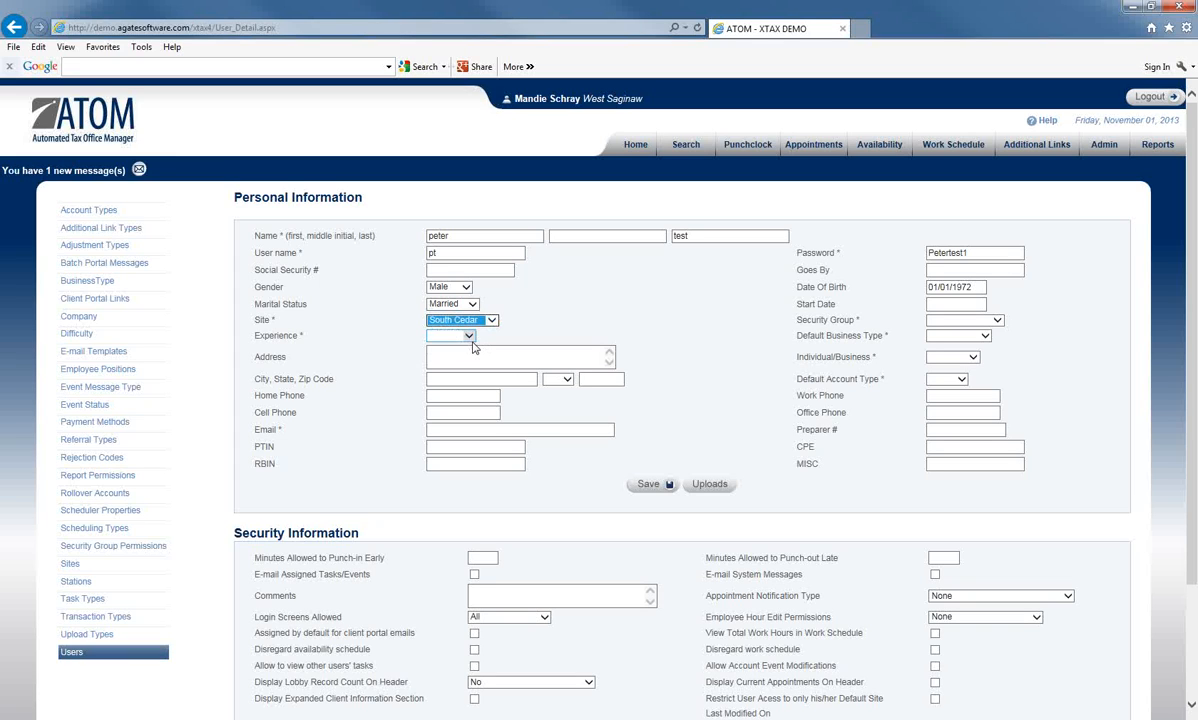
{"action": "left_click", "coordinate": [995, 321]}
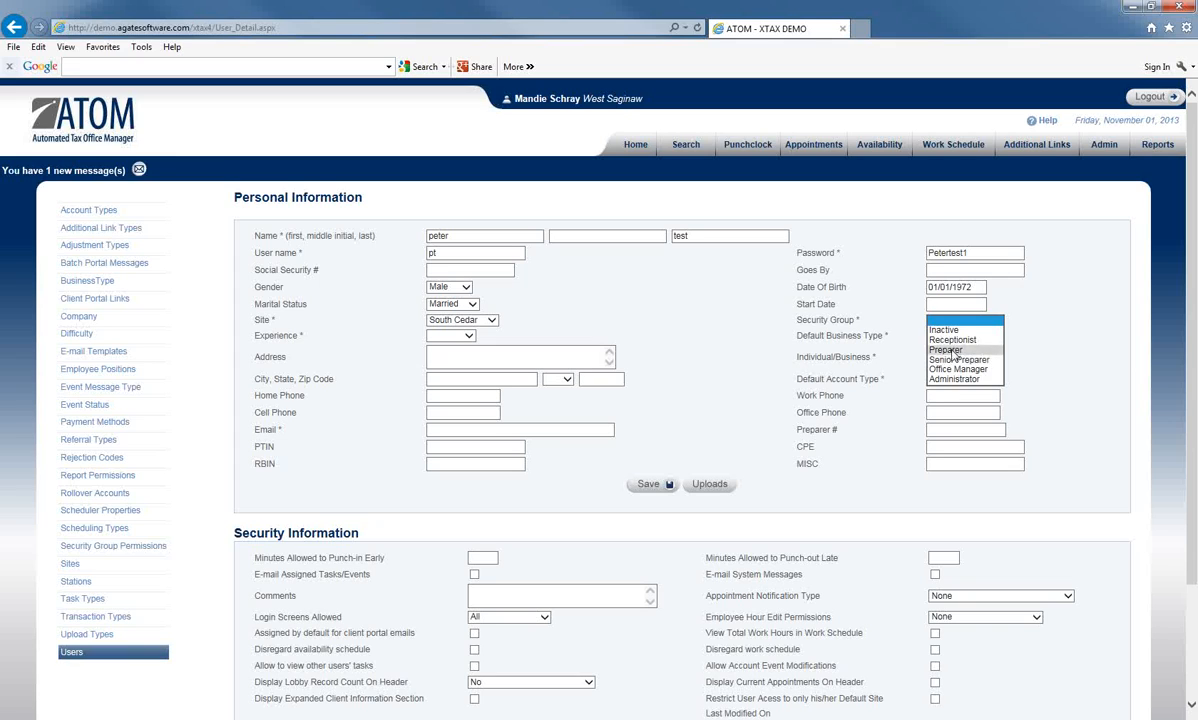
{"action": "left_click", "coordinate": [953, 350]}
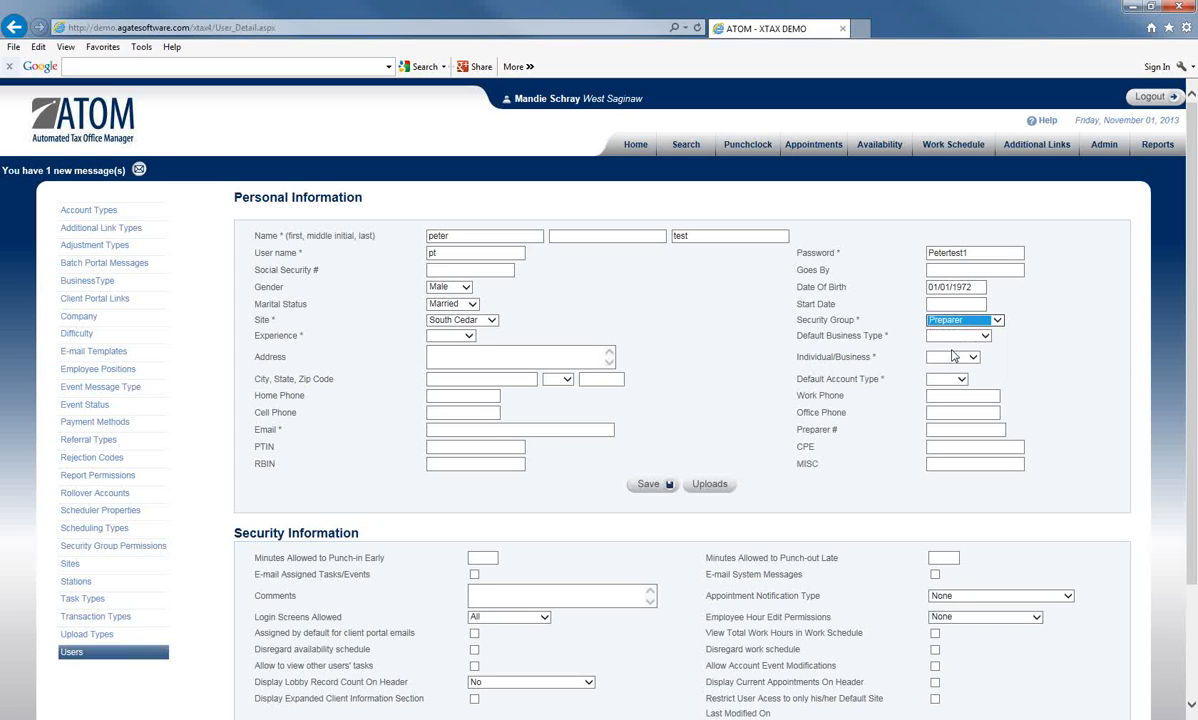
{"action": "left_click", "coordinate": [467, 337]}
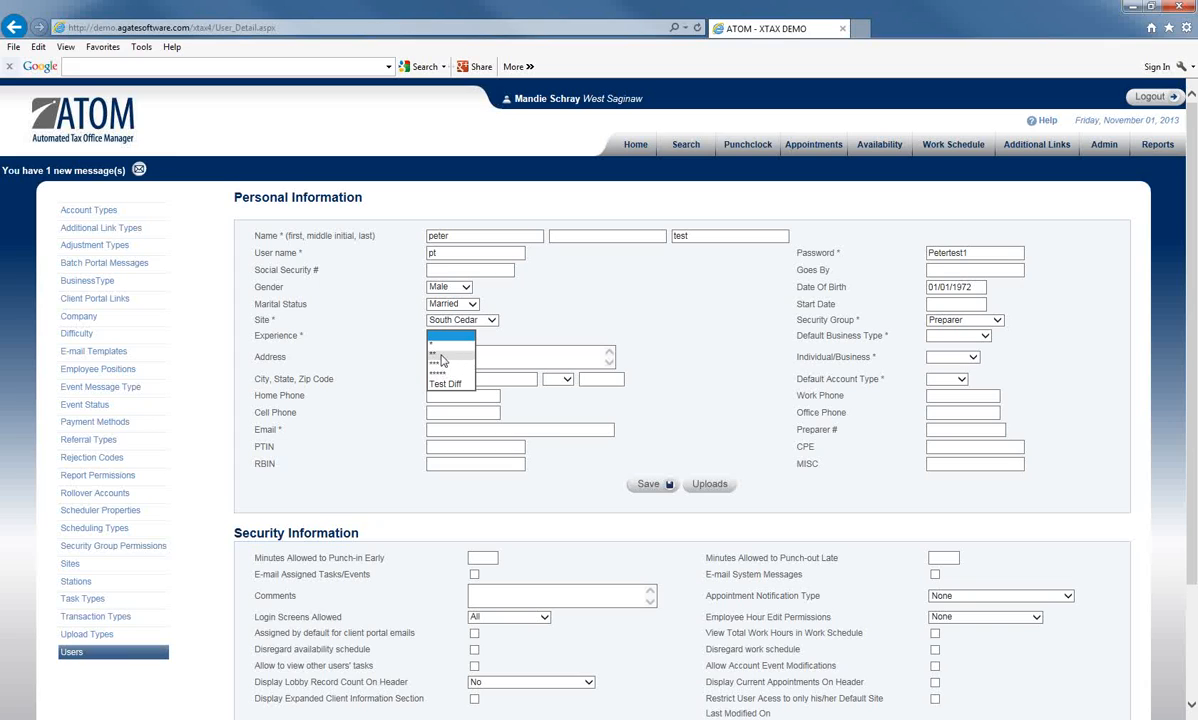
{"action": "left_click", "coordinate": [441, 355]}
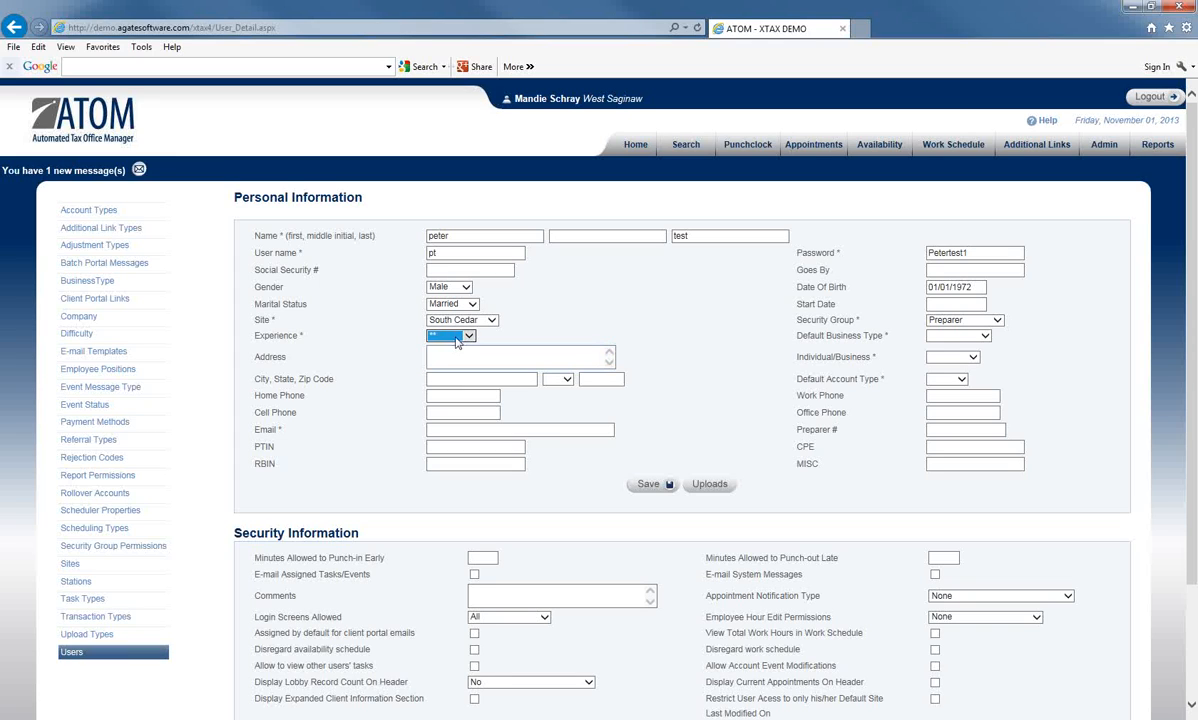
{"action": "left_click", "coordinate": [983, 338]}
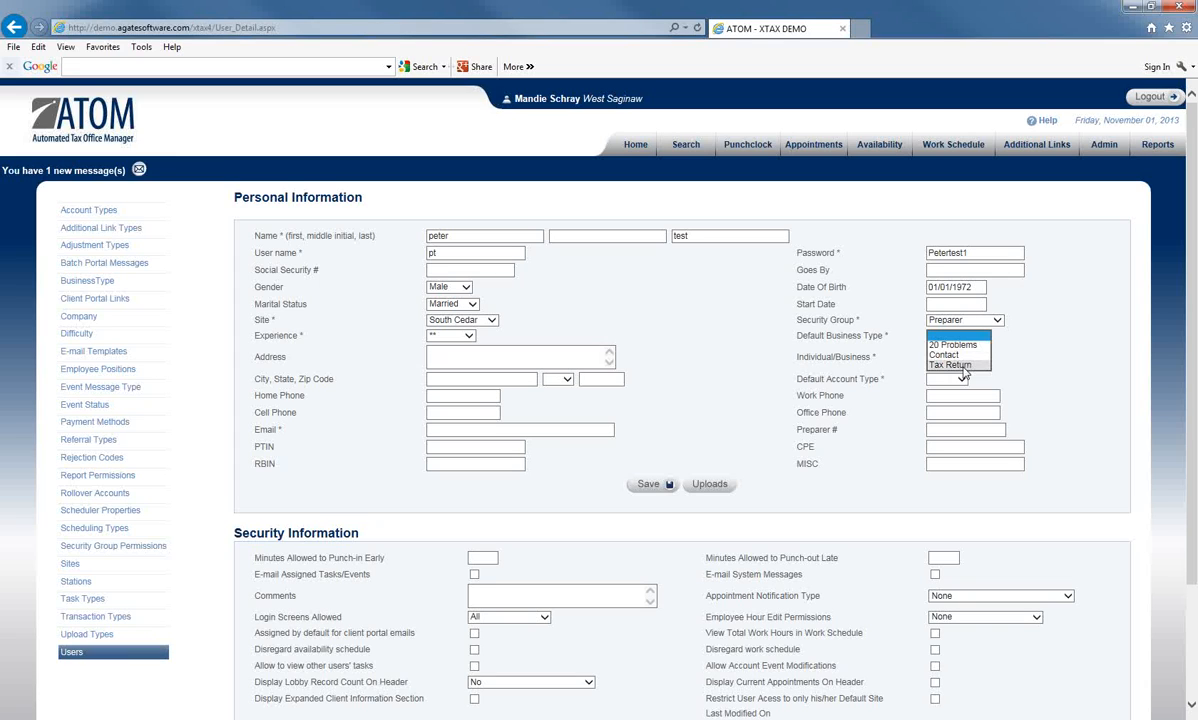
Step: Pick Tax Return, Individual and 1040 in the business type, type and account dropdowns
{"action": "left_click", "coordinate": [964, 365]}
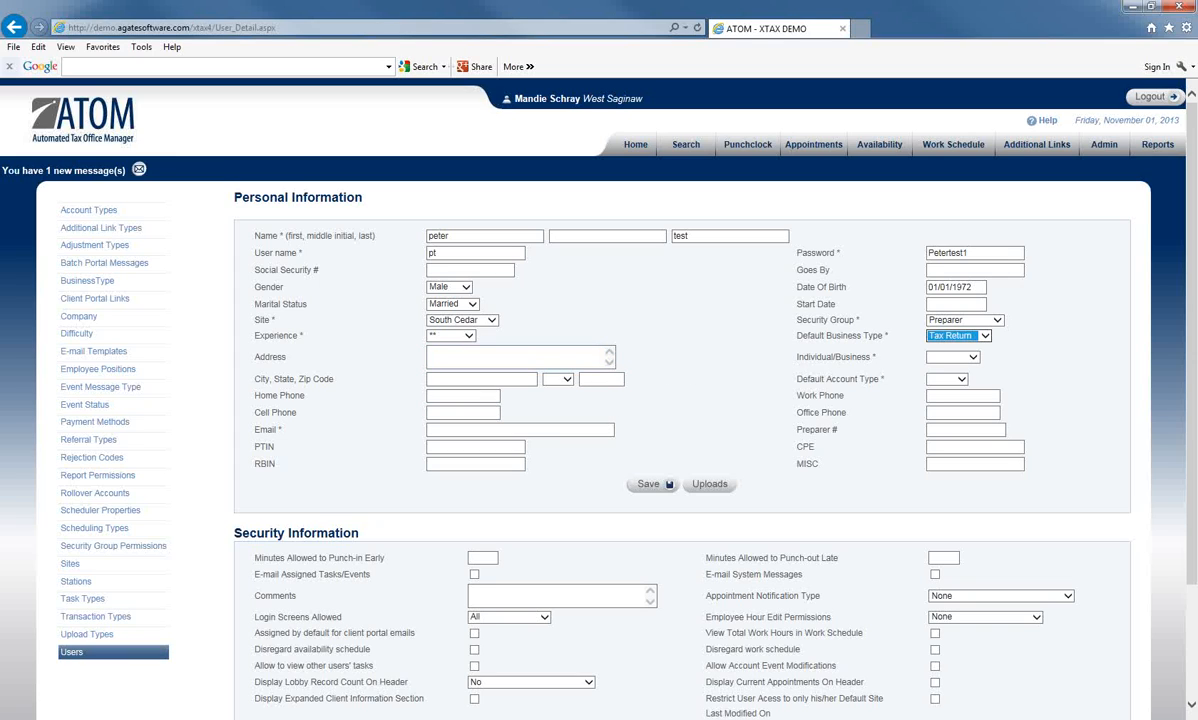
{"action": "left_click", "coordinate": [972, 359]}
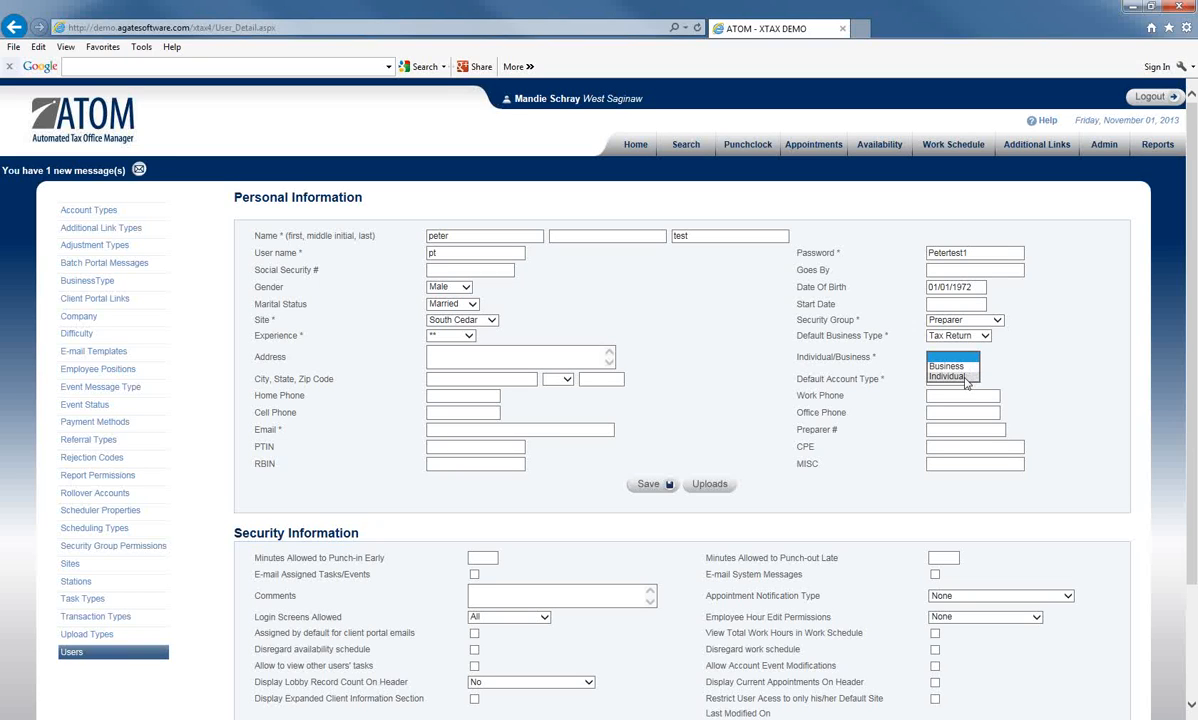
{"action": "left_click", "coordinate": [966, 377]}
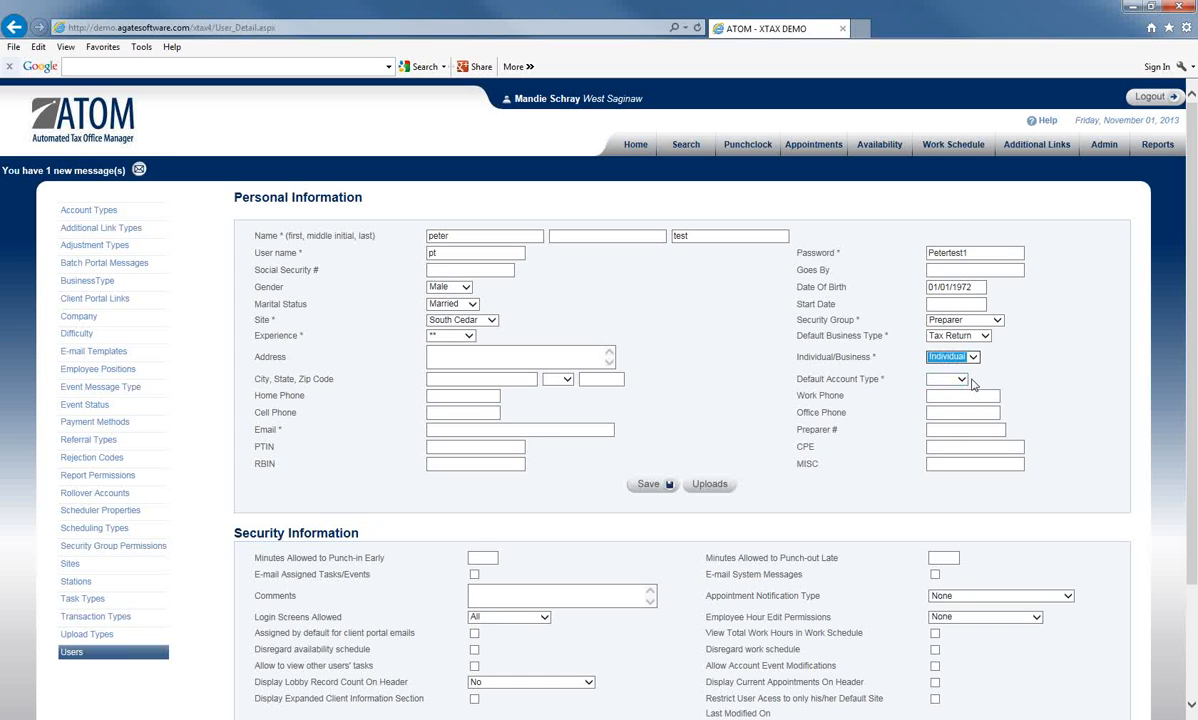
{"action": "left_click", "coordinate": [961, 380]}
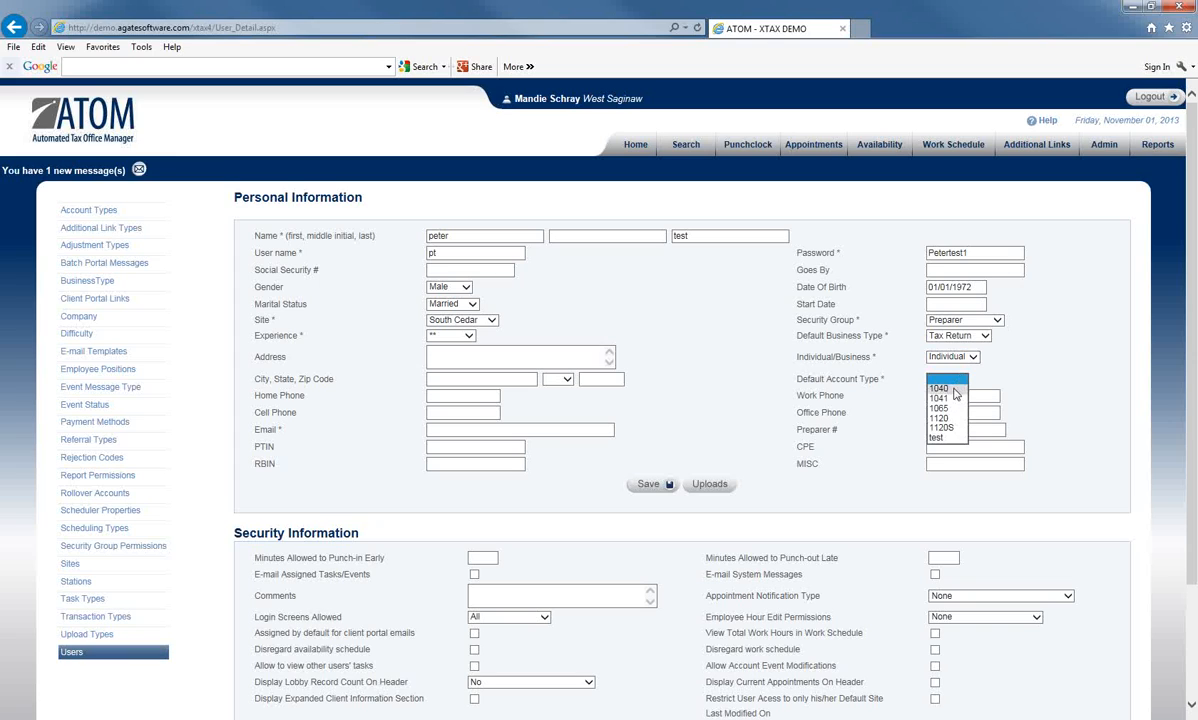
{"action": "left_click", "coordinate": [955, 389]}
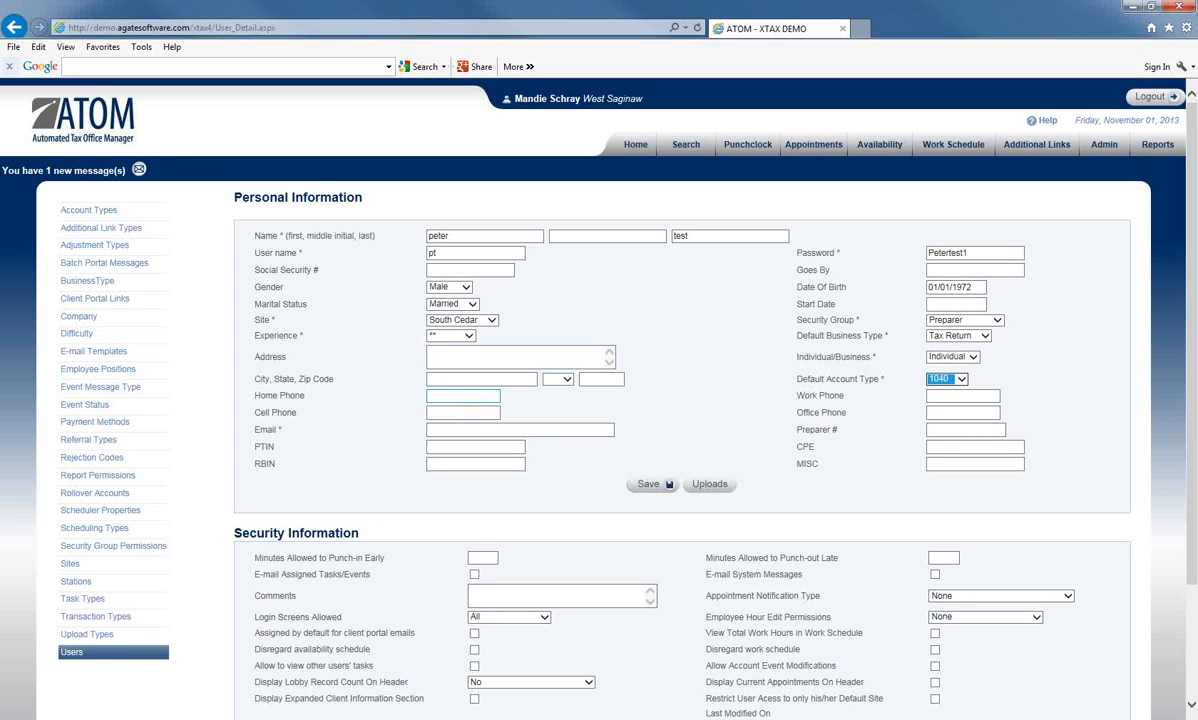
{"action": "left_click", "coordinate": [460, 412]}
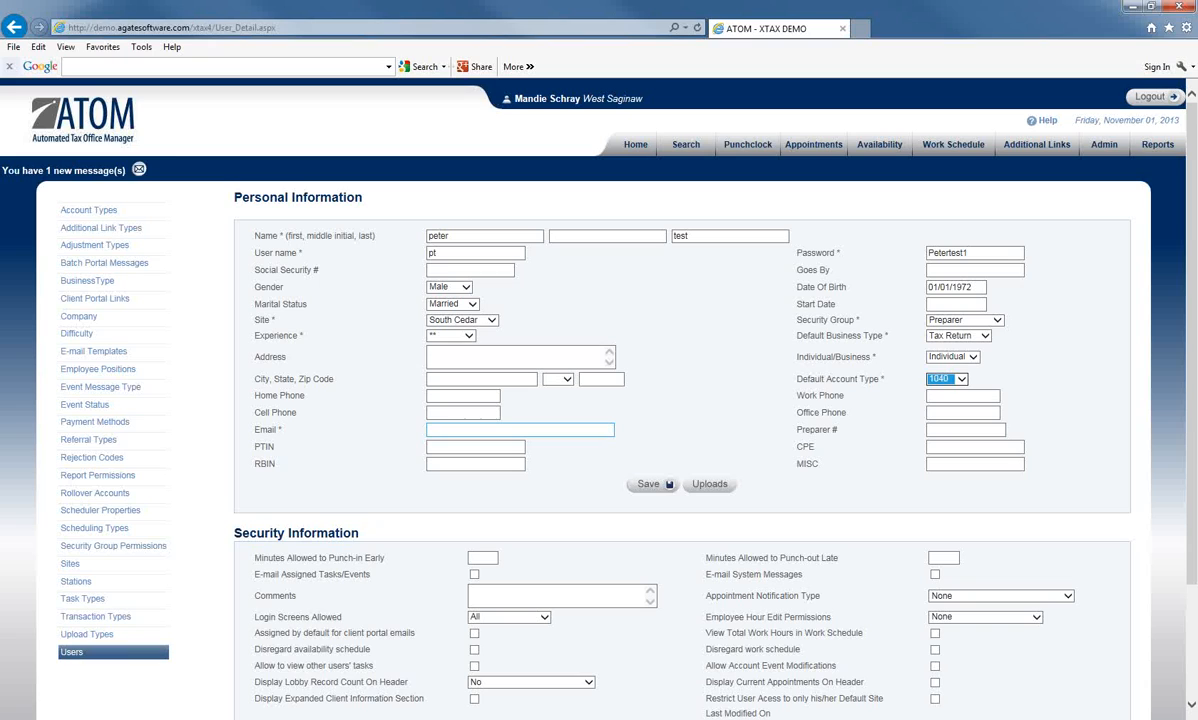
{"action": "left_click", "coordinate": [520, 430]}
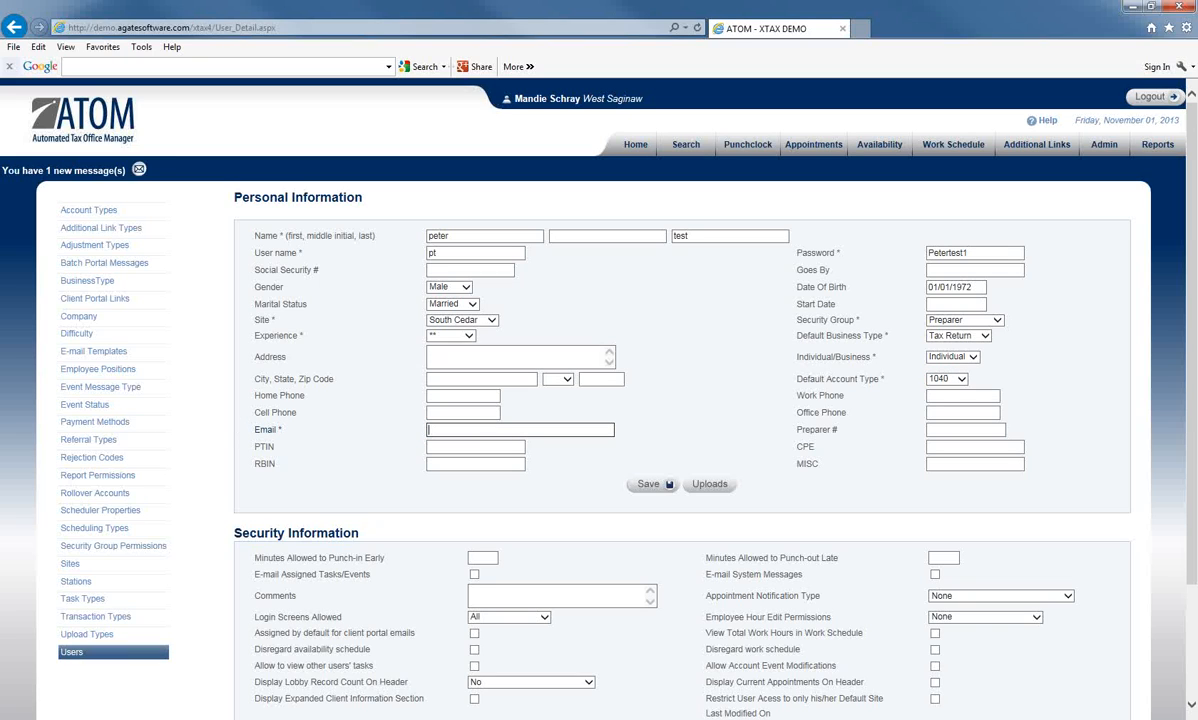
Step: Enter the user's two e-mail addresses in Email, correcting the mistyped domain
{"action": "type", "text": ";5175551212"}
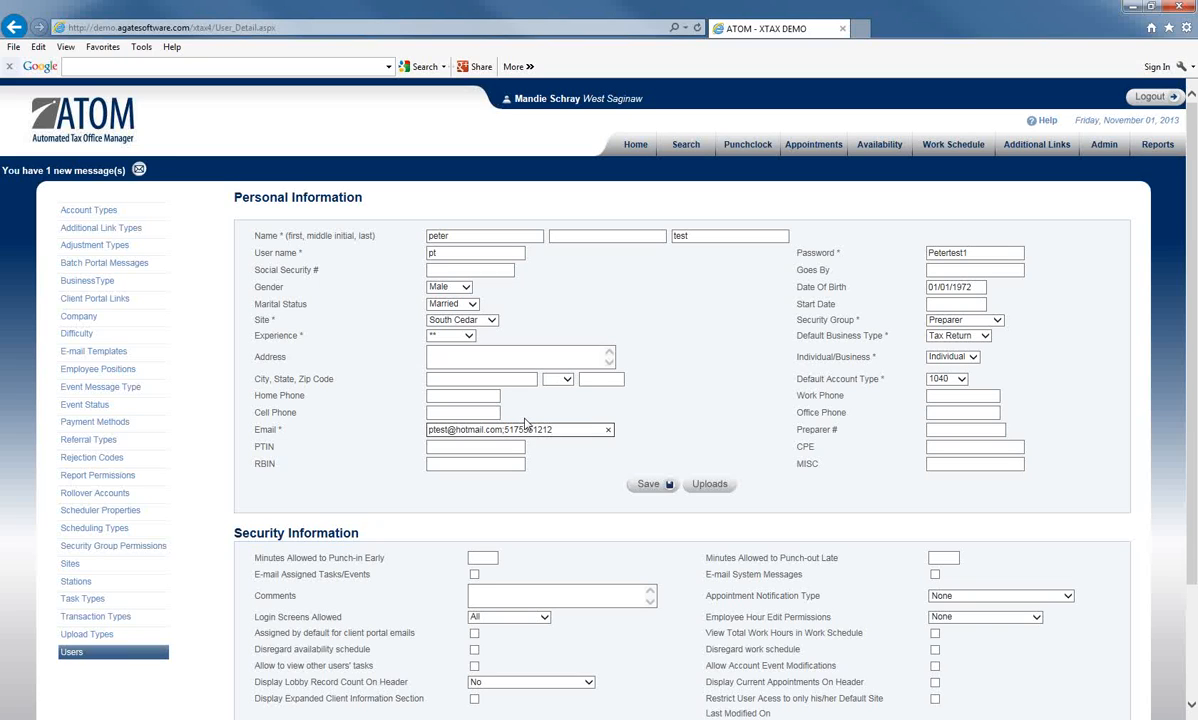
{"action": "type", "text": "@vtext.com"}
Step: Fill in preparer number 11, the PTIN and a CPE of 16
{"action": "left_click", "coordinate": [930, 429]}
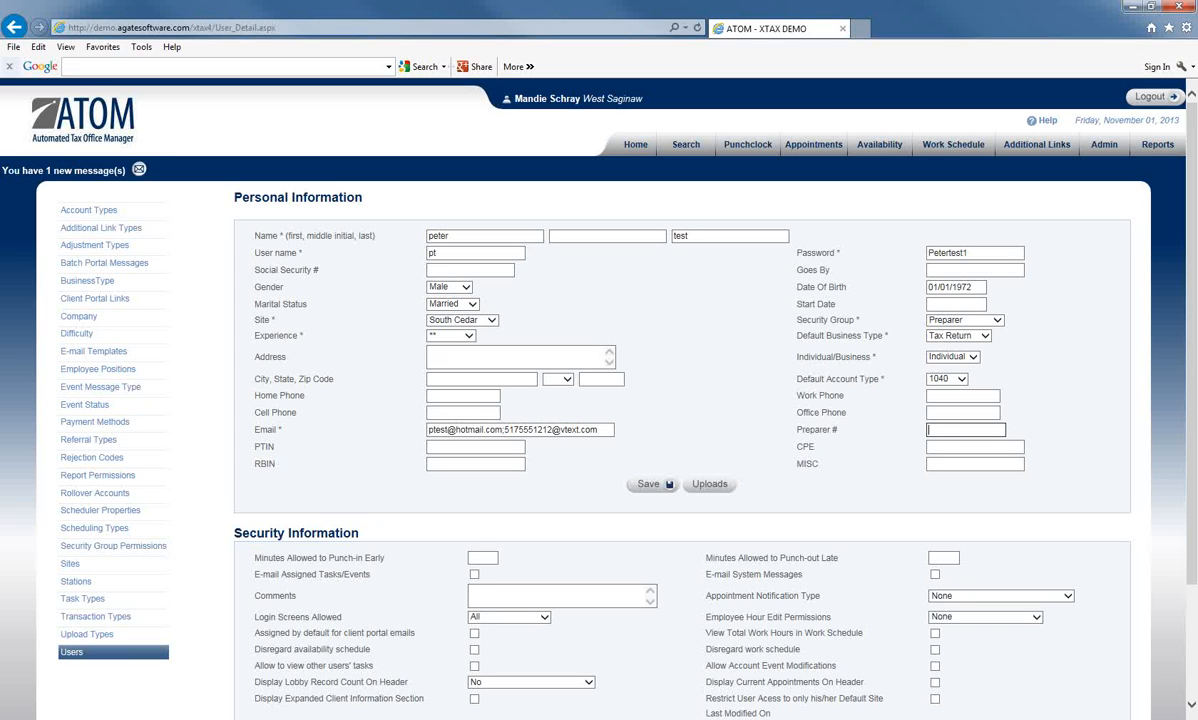
{"action": "type", "text": "11"}
{"action": "left_click", "coordinate": [505, 447]}
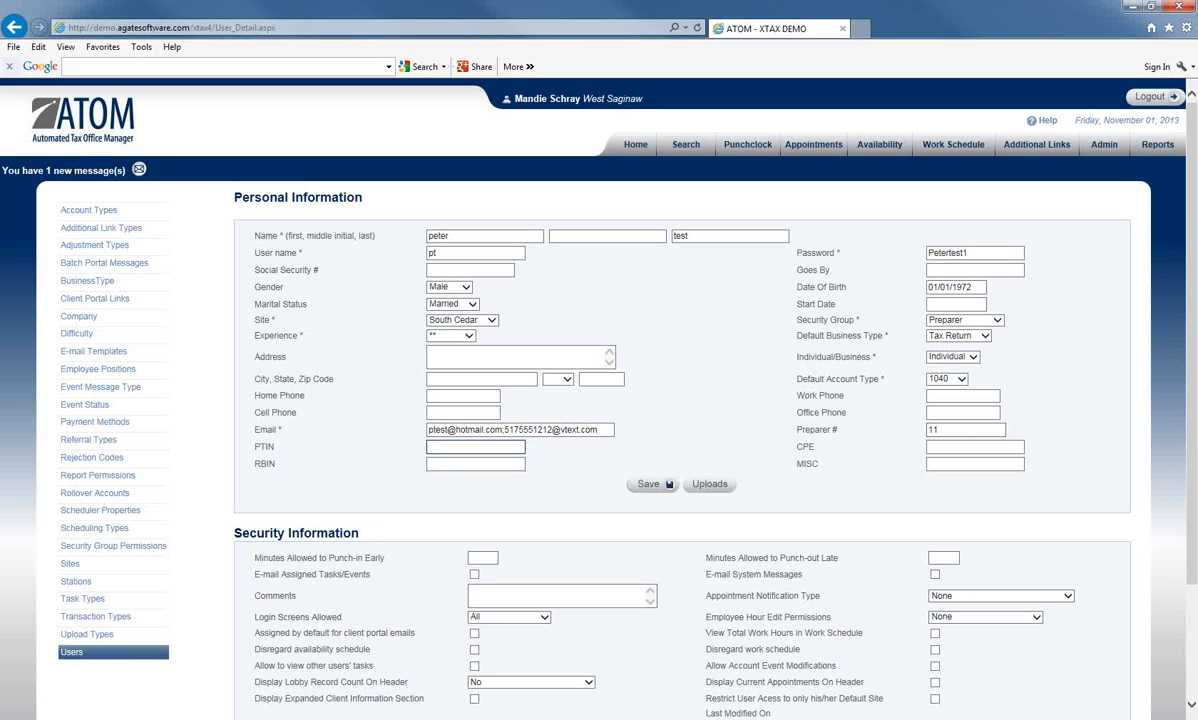
{"action": "type", "text": "P123123456"}
{"action": "left_click", "coordinate": [935, 447]}
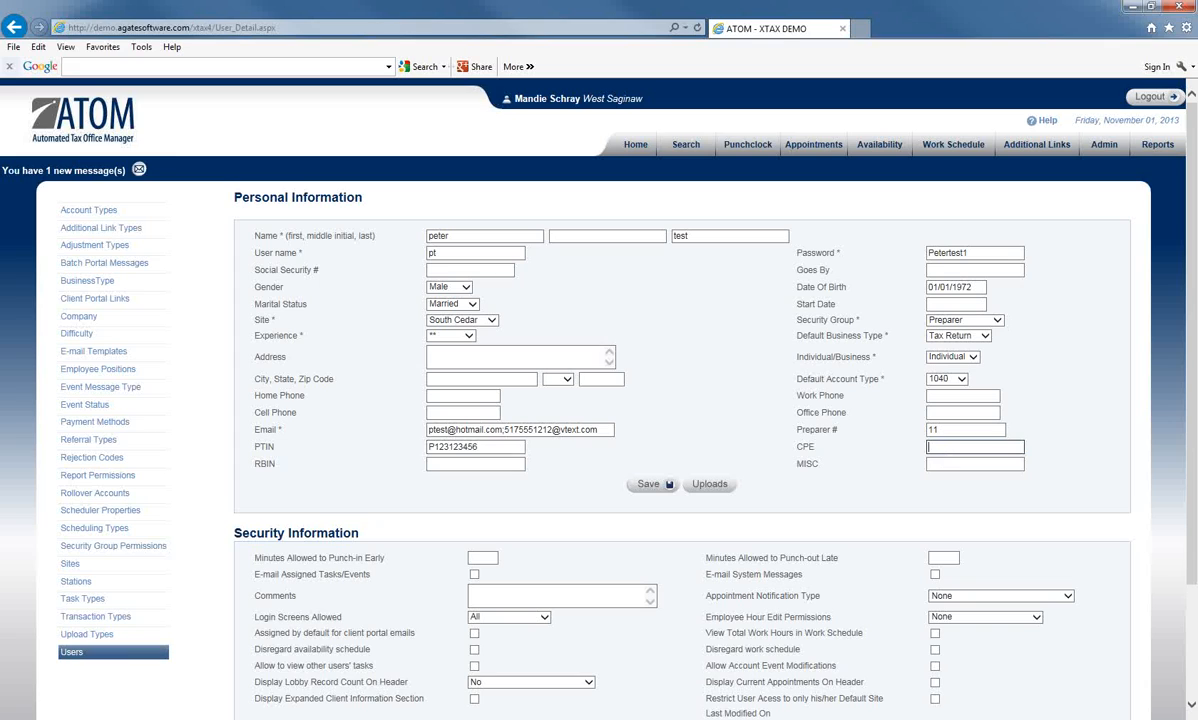
{"action": "type", "text": "16"}
{"action": "left_click", "coordinate": [450, 464]}
{"action": "left_click", "coordinate": [450, 464]}
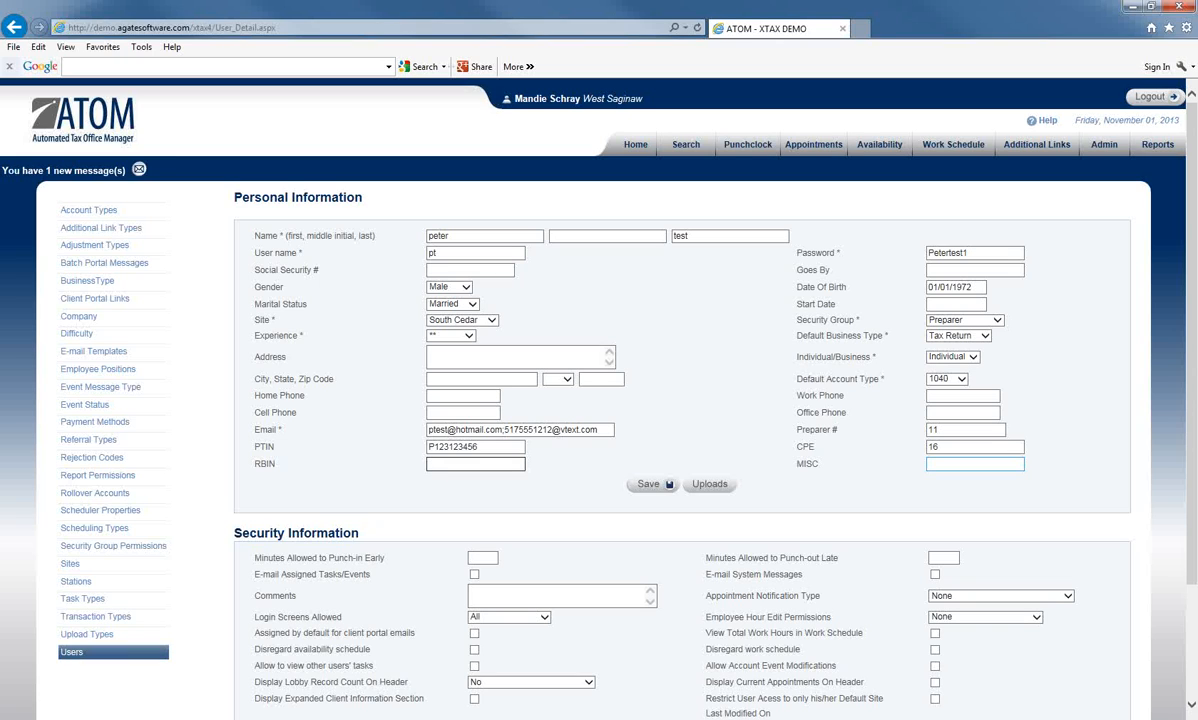
{"action": "left_click", "coordinate": [974, 464]}
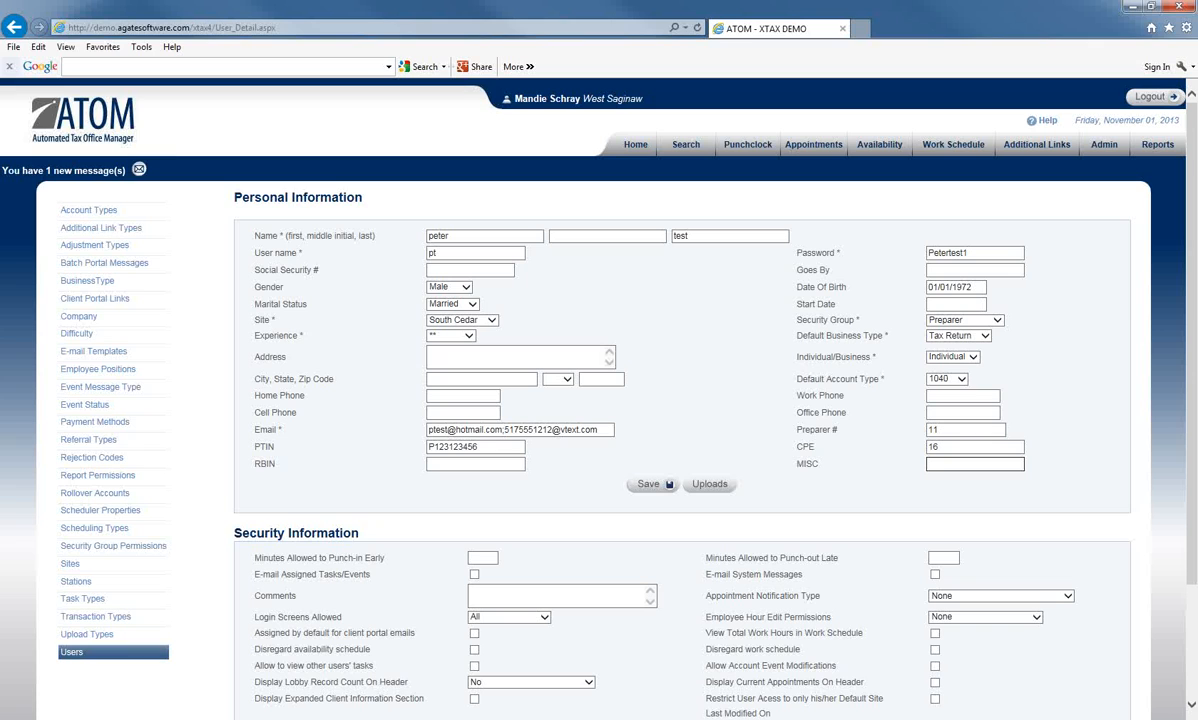
Step: Save the new user record and open its empty User Upload Documents page
{"action": "left_click", "coordinate": [648, 486]}
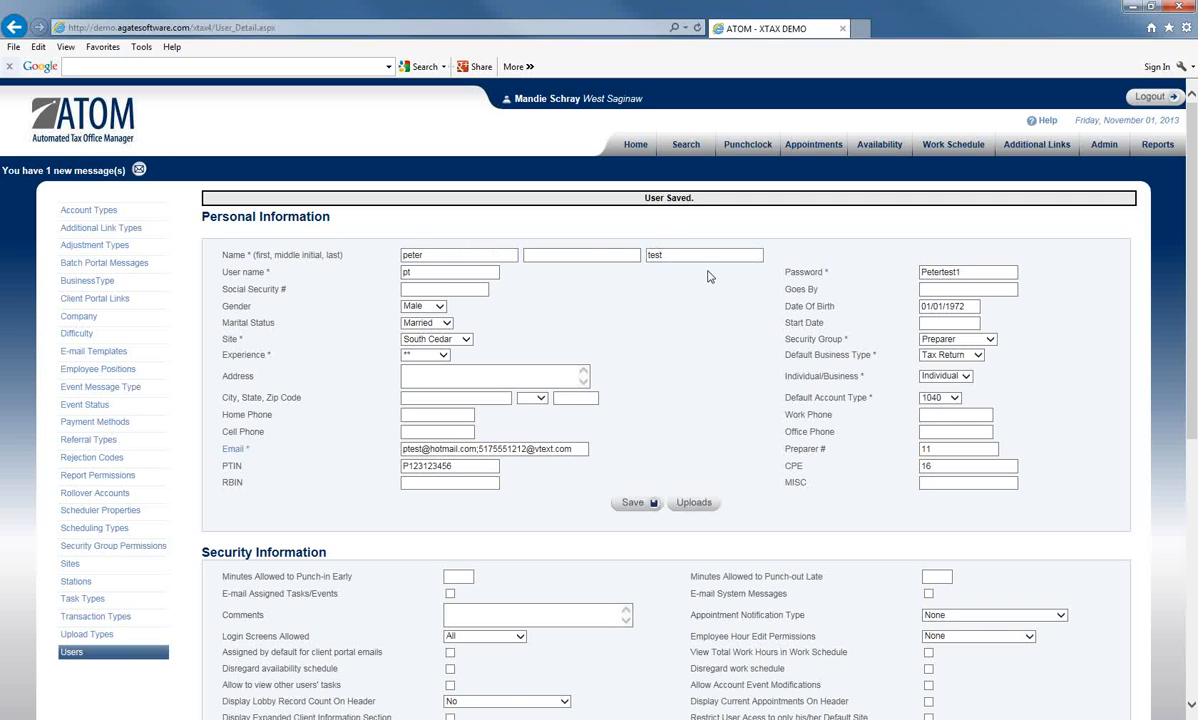
{"action": "left_click", "coordinate": [694, 504]}
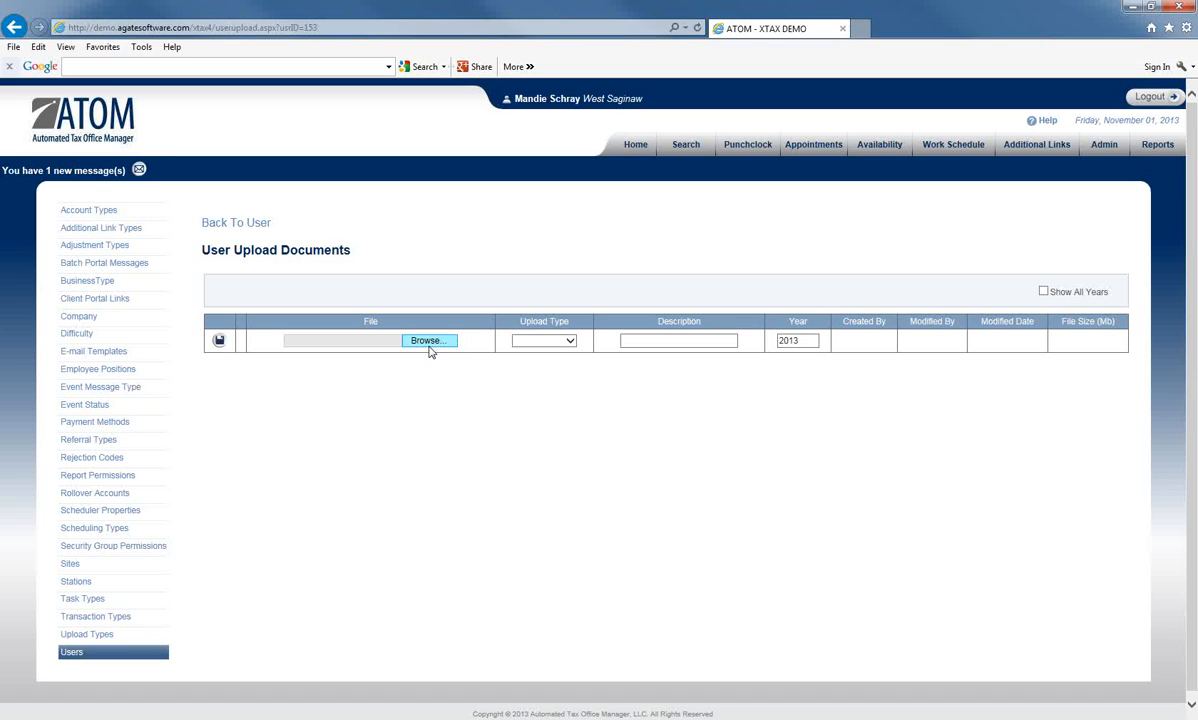
Step: Open an existing user's uploads with Show All Years on, listing seven PDFs from 2008–2011
{"action": "left_click", "coordinate": [72, 651]}
{"action": "left_click", "coordinate": [235, 410]}
{"action": "left_click", "coordinate": [725, 484]}
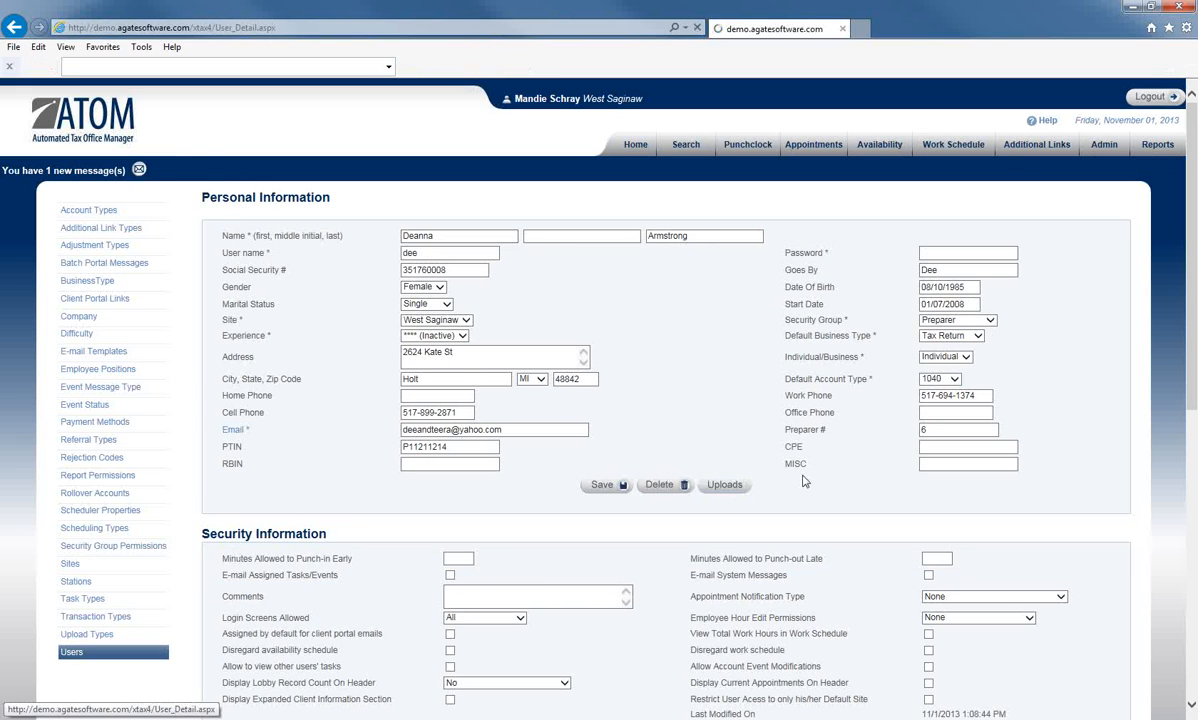
{"action": "left_click", "coordinate": [1043, 291]}
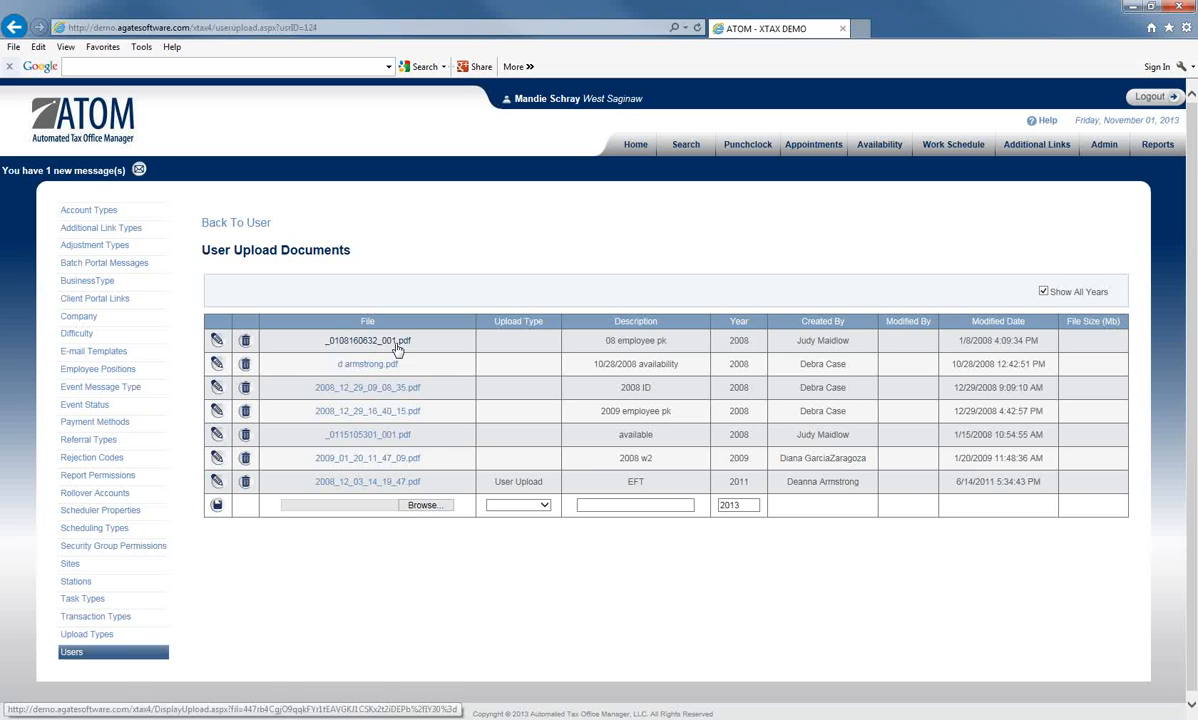
Step: Check the Upload Type choices, return to the per-year view, then reopen that user's Personal Information
{"action": "left_click", "coordinate": [543, 505]}
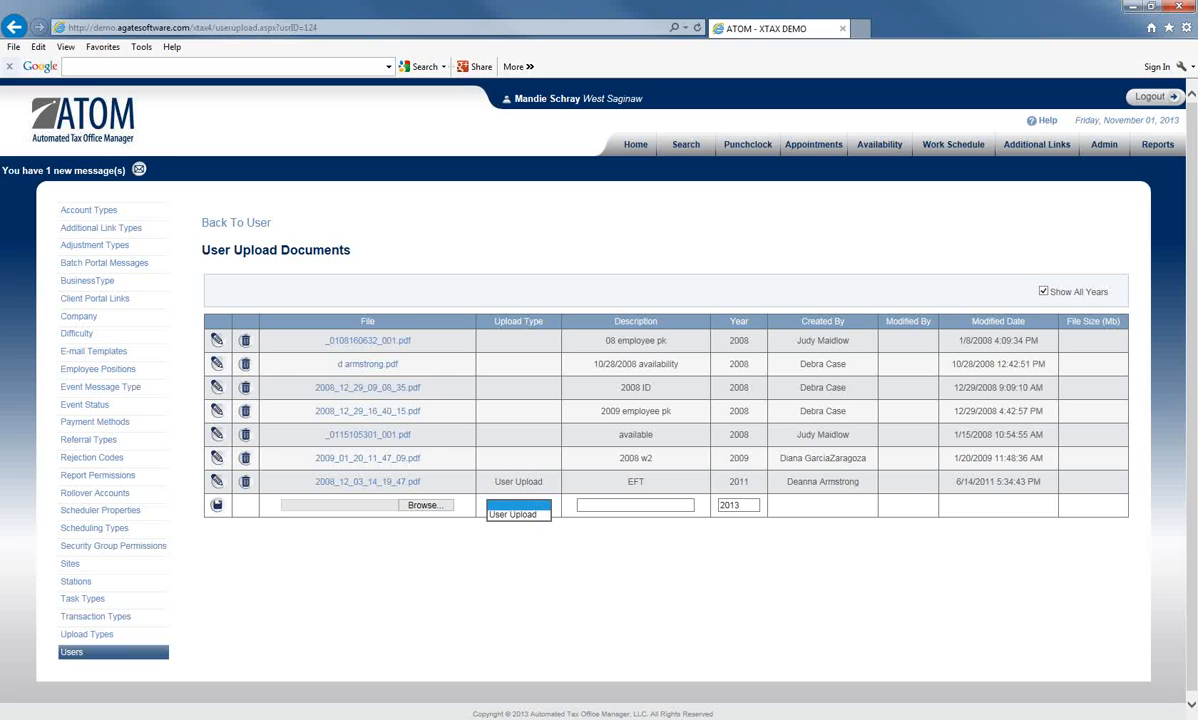
{"action": "left_click", "coordinate": [653, 575]}
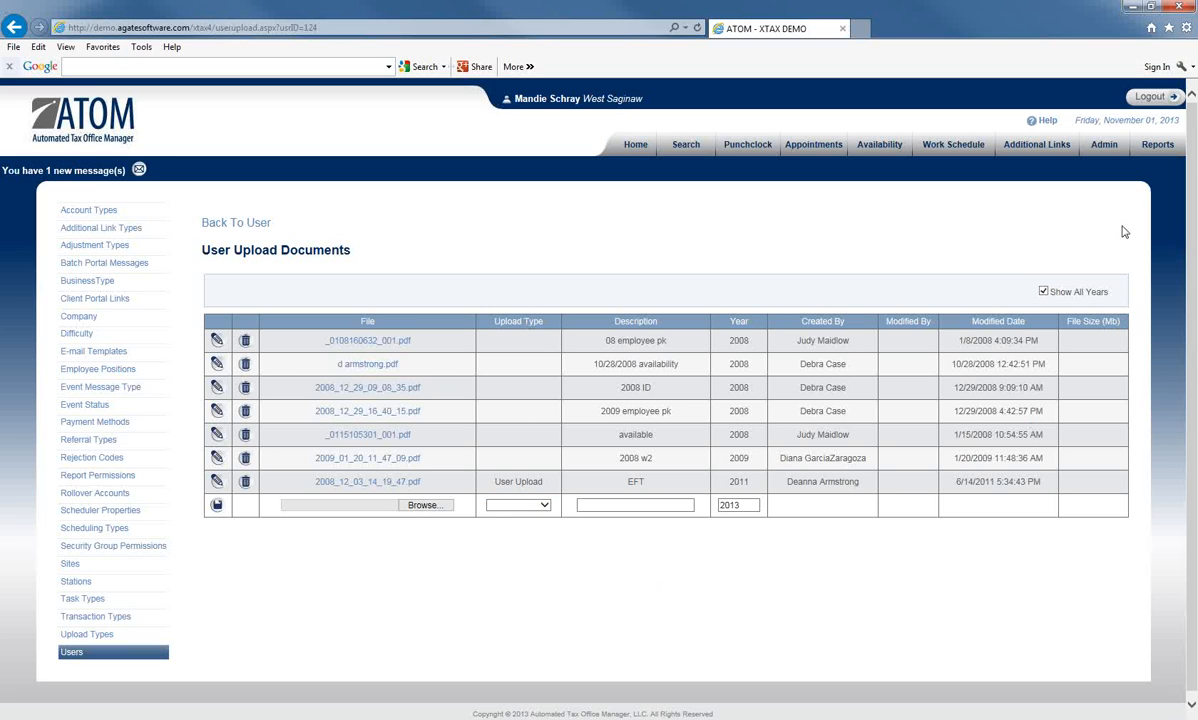
{"action": "left_click", "coordinate": [1043, 292]}
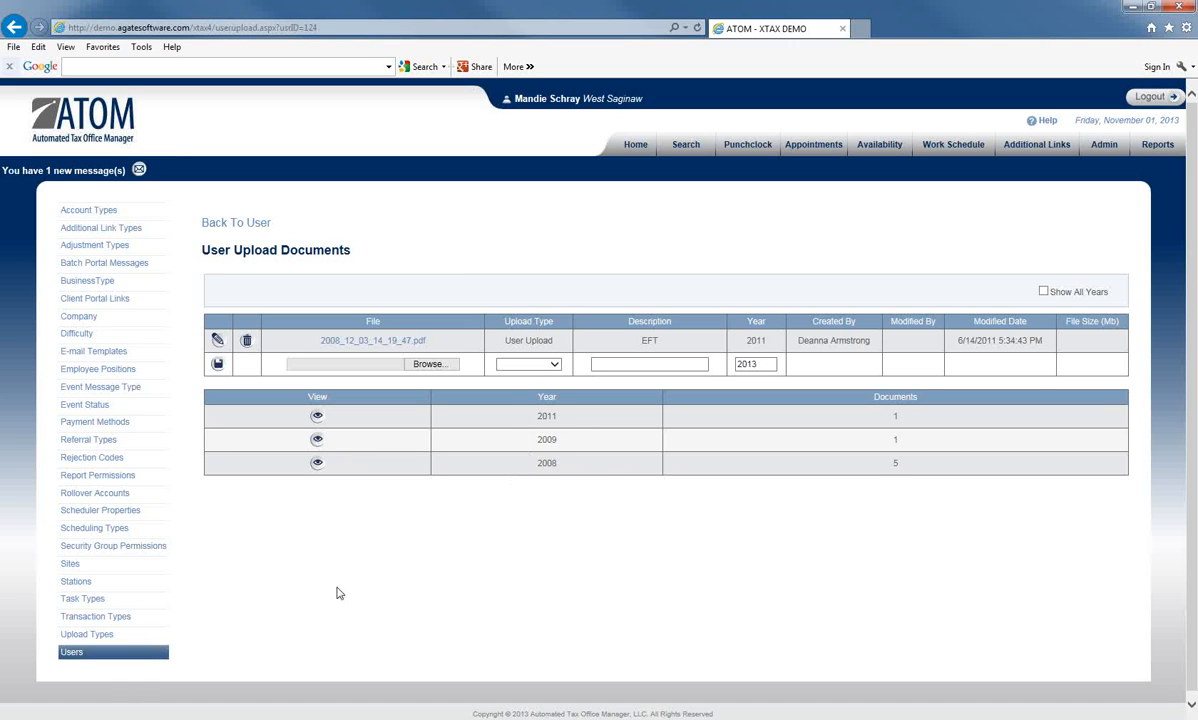
{"action": "left_click", "coordinate": [76, 651]}
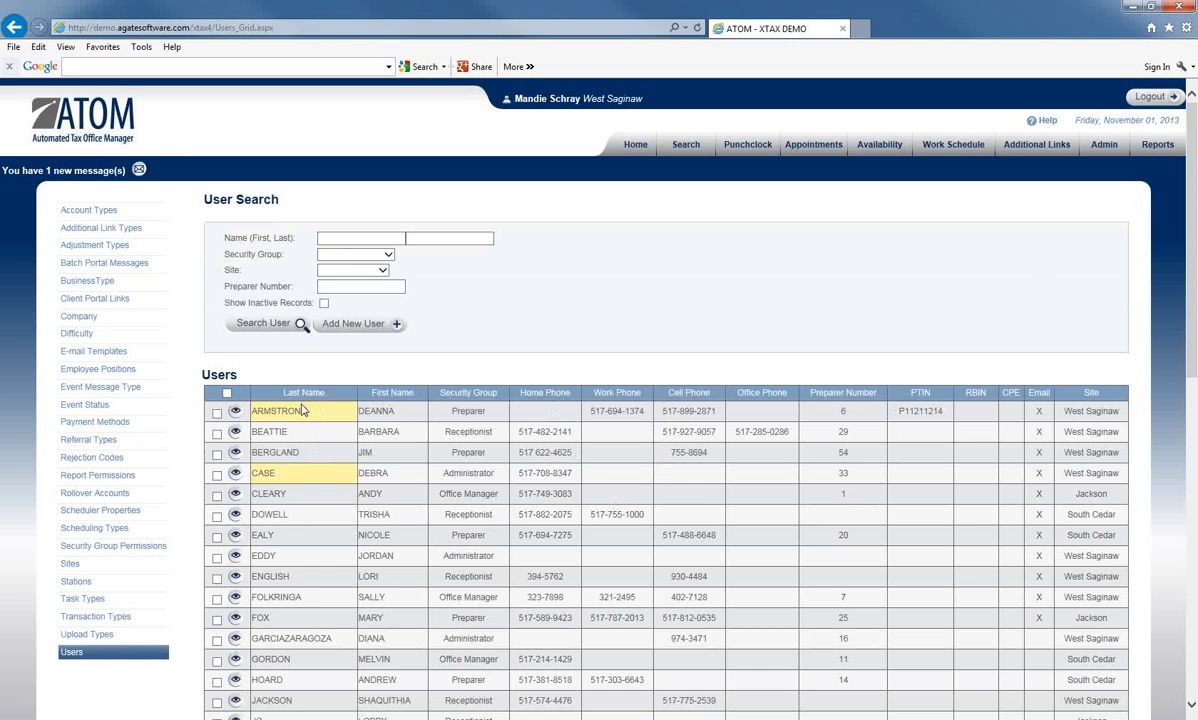
{"action": "left_click", "coordinate": [236, 412]}
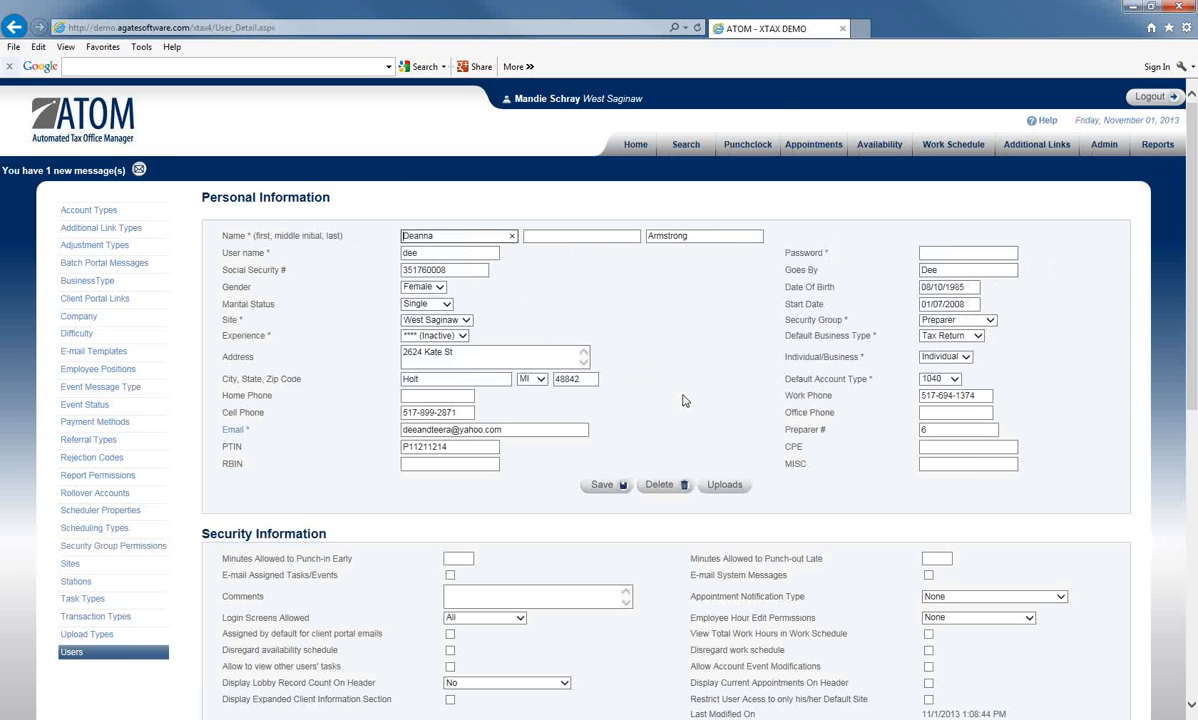